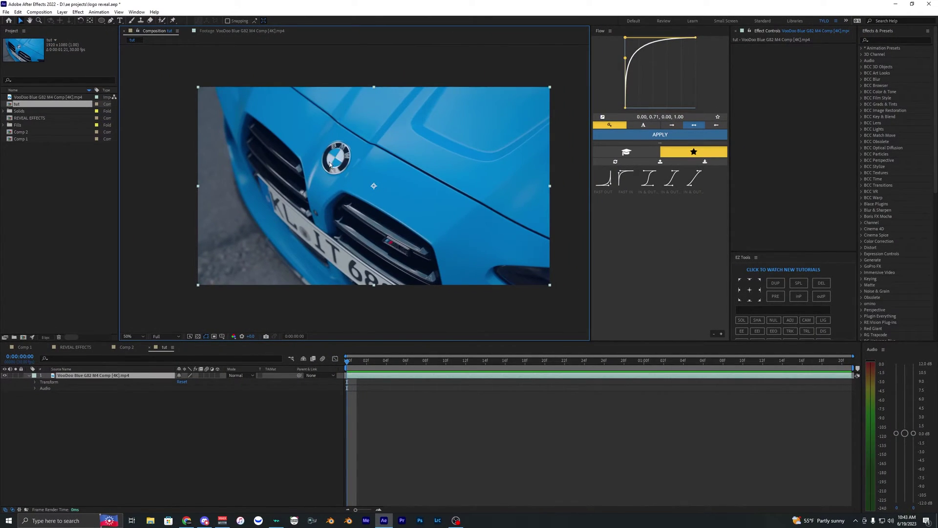
Draw an elliptical mask around the BMW badge on the footage layer with the Ellipse tool.
scroll(329, 165, up, 2)
key(q)
click(103, 22)
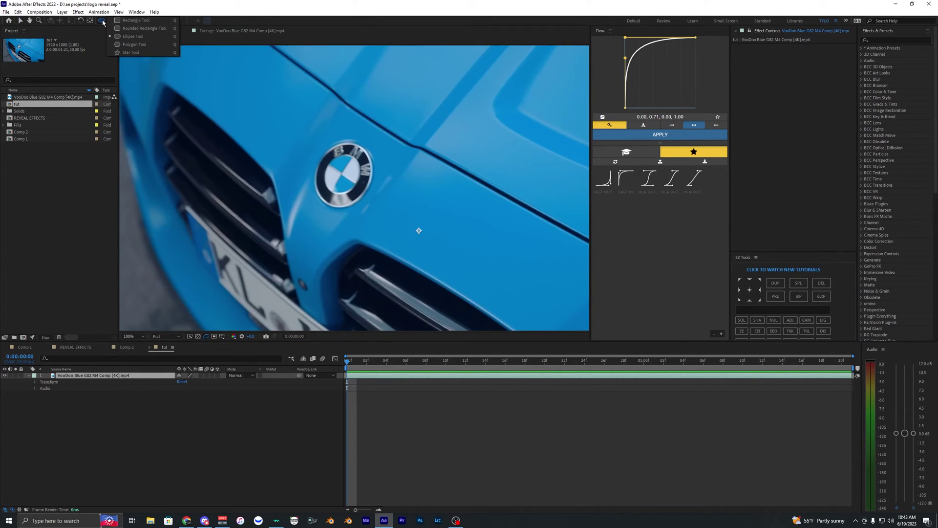
click(133, 20)
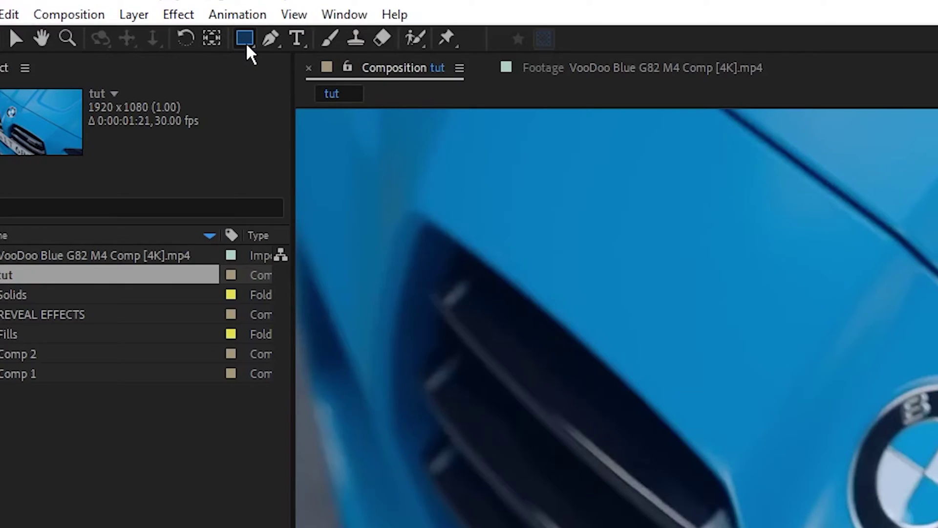
click(101, 22)
click(324, 52)
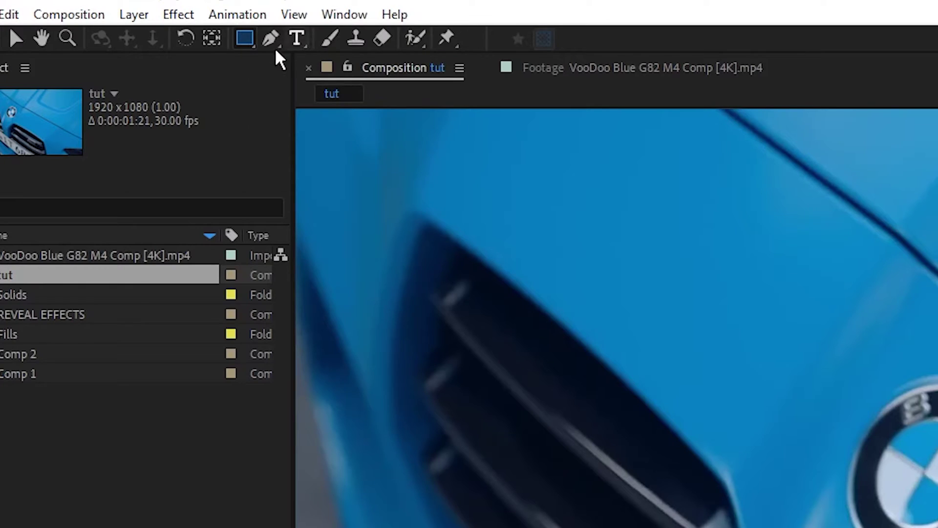
click(245, 36)
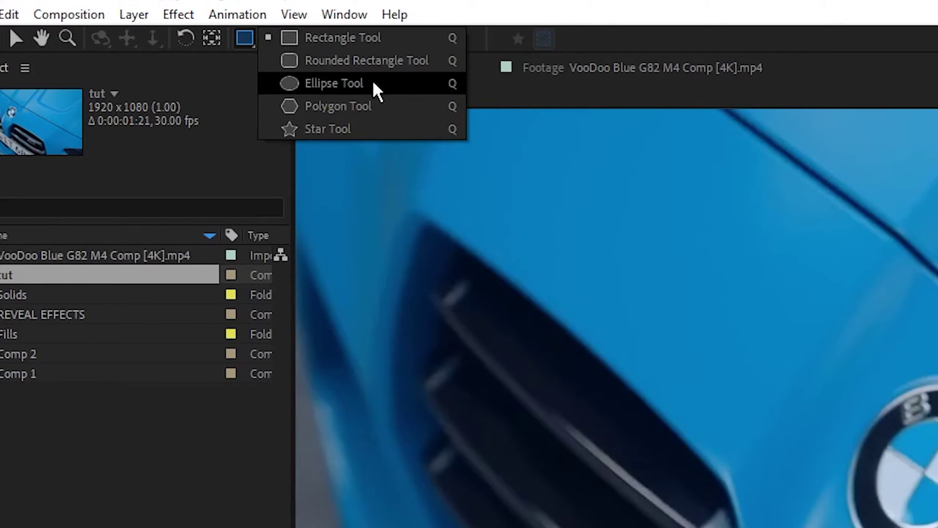
click(341, 79)
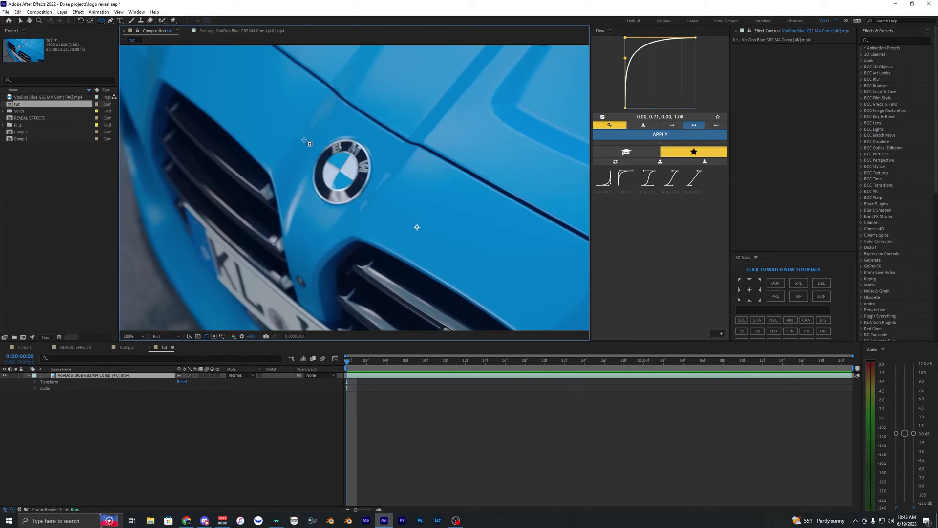
drag(302, 139, 372, 181)
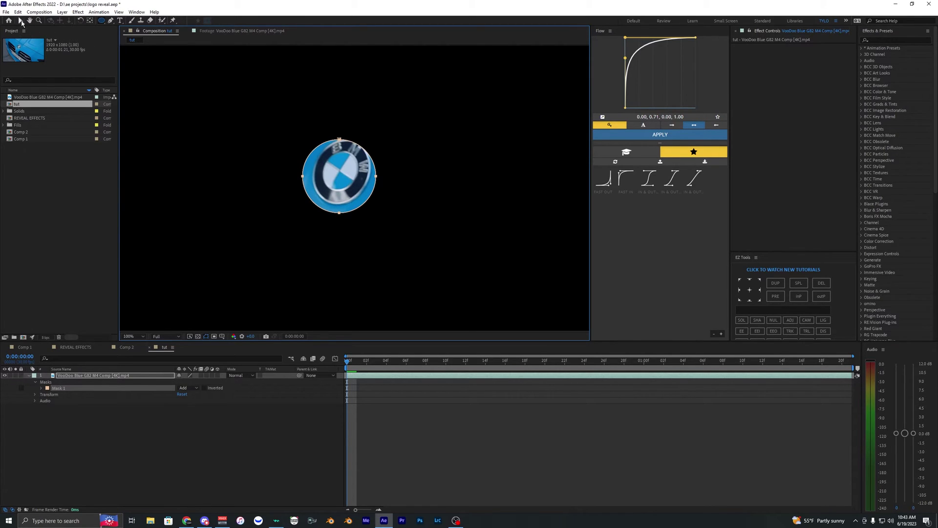
Set the mode of Mask 1 to None.
click(20, 21)
click(186, 387)
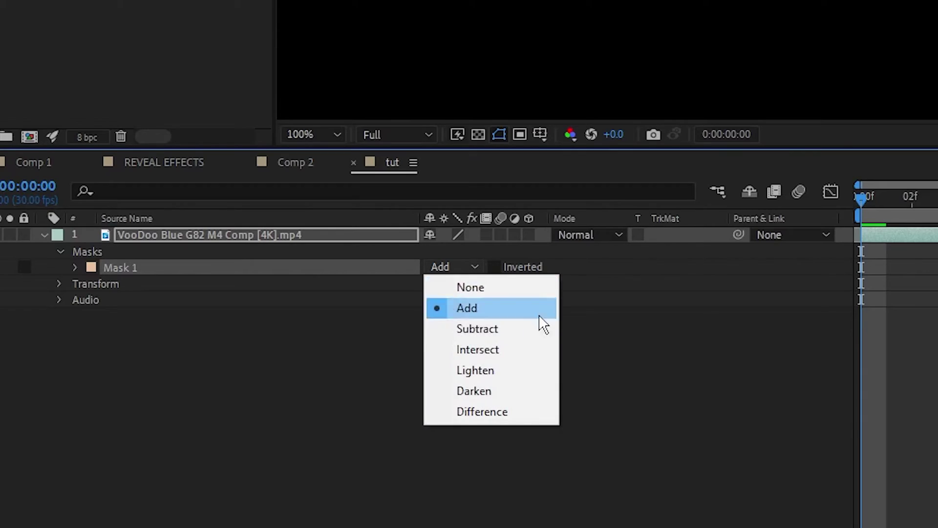
click(198, 397)
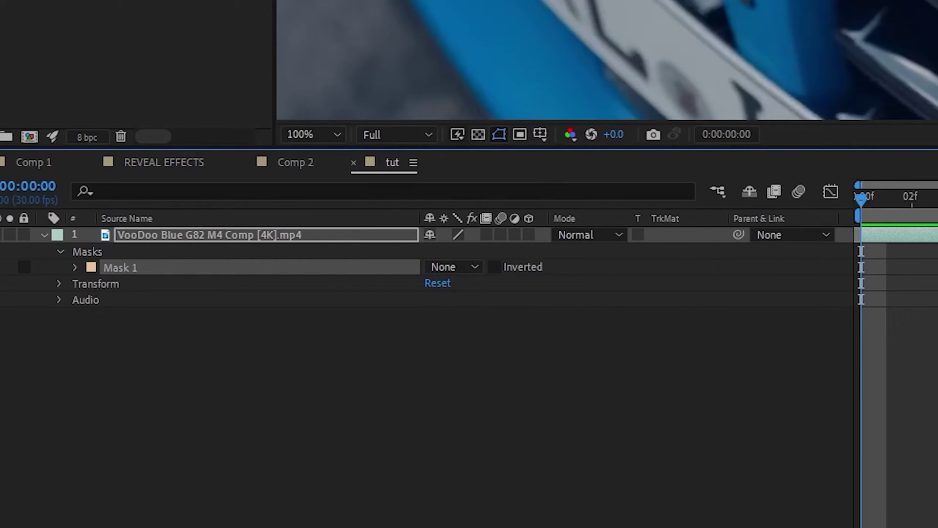
Tighten the elliptical mask around the badge by moving it and pulling its lower and side points inward.
scroll(586, 68, up, 1)
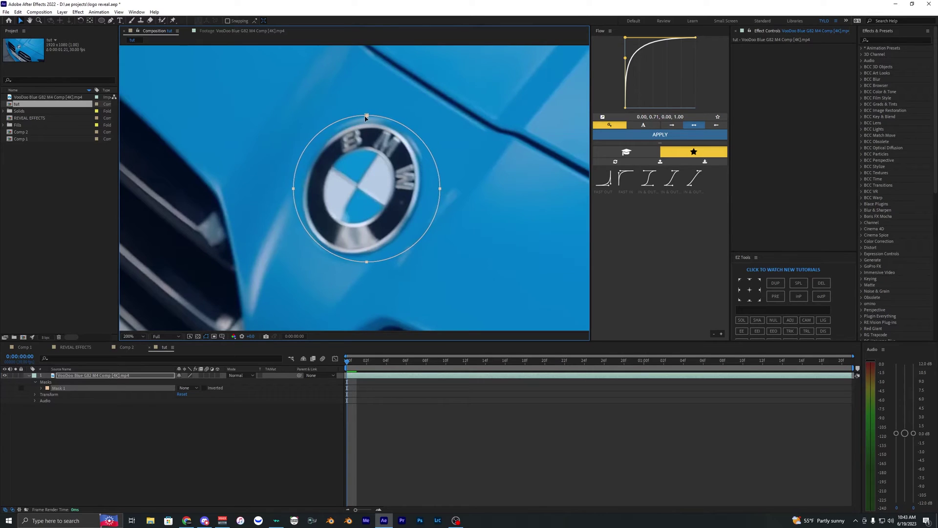
drag(365, 117, 361, 118)
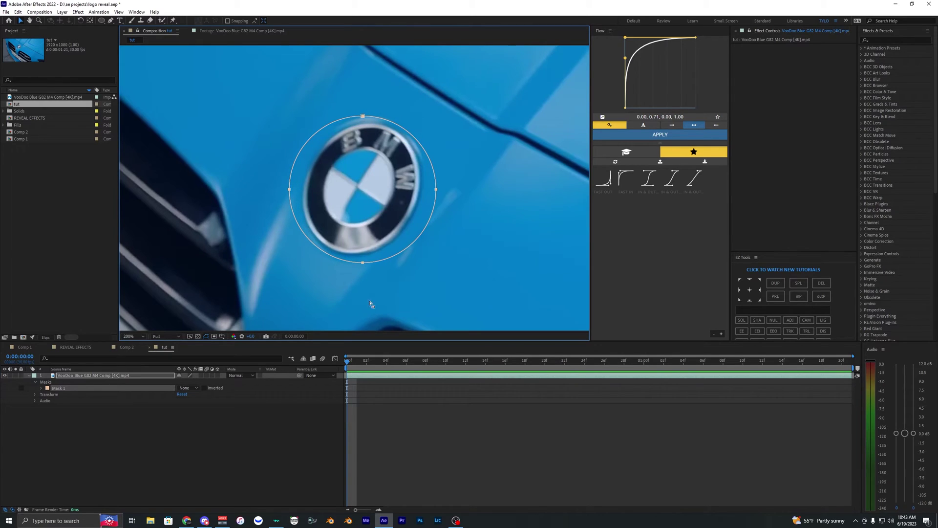
drag(362, 264, 346, 263)
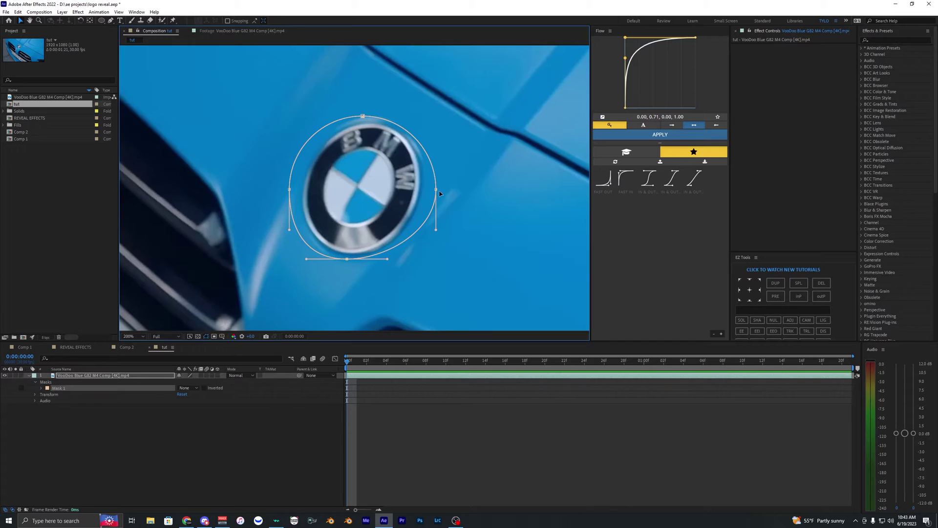
drag(436, 189, 424, 186)
drag(289, 190, 299, 184)
drag(307, 259, 317, 257)
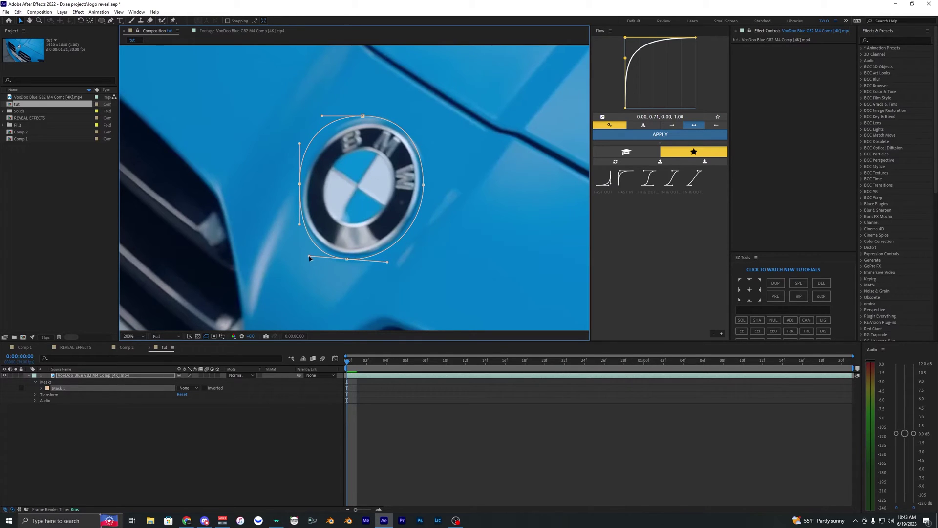
Refine the mask's top, left and bottom points and curve handles so the outline closely follows the badge.
drag(363, 116, 368, 118)
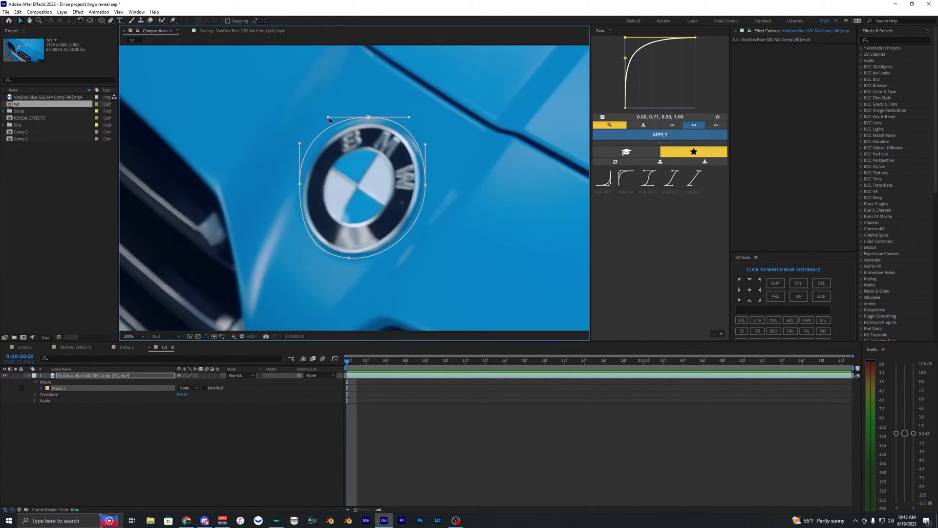
drag(299, 143, 300, 148)
drag(300, 183, 299, 189)
drag(349, 257, 348, 260)
drag(369, 118, 363, 118)
scroll(373, 195, down, 1)
scroll(379, 225, up, 1)
drag(362, 223, 357, 218)
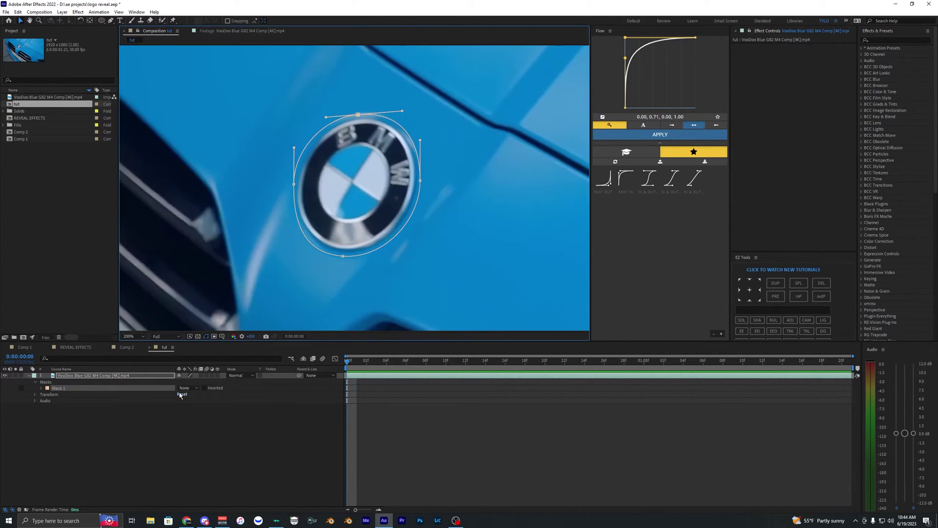
Track Mask 1 through the whole clip so its path follows the moving badge.
right_click(124, 390)
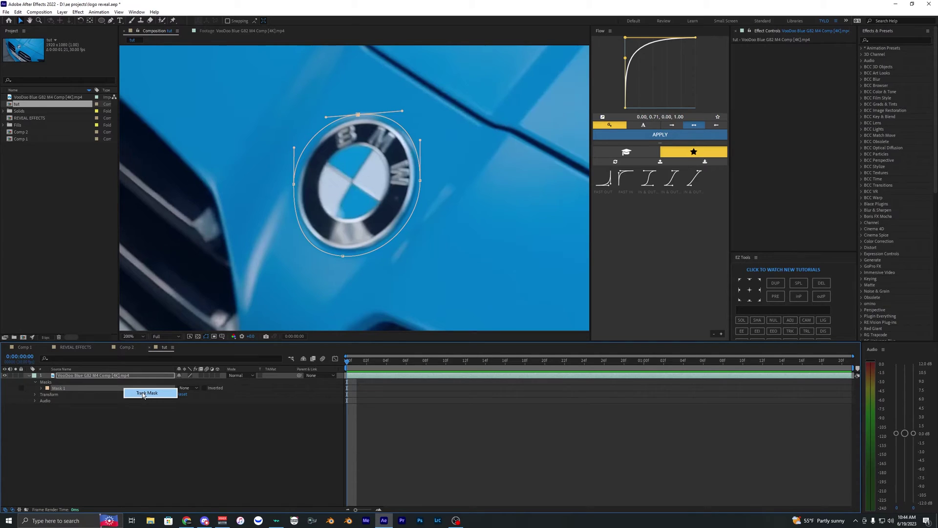
click(146, 393)
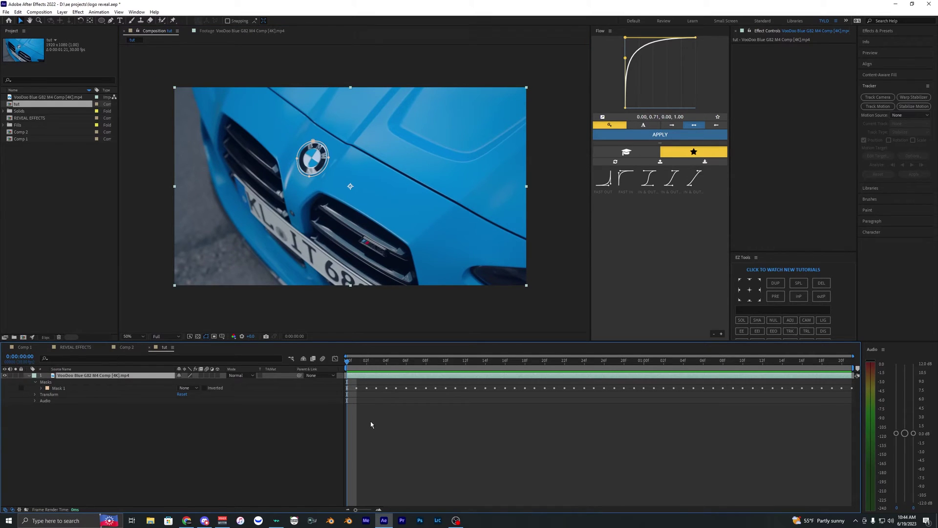
click(371, 425)
click(358, 376)
click(373, 412)
Set Mask 1's mode to Subtract on the footage layer and open the Content-Aware Fill settings.
click(359, 376)
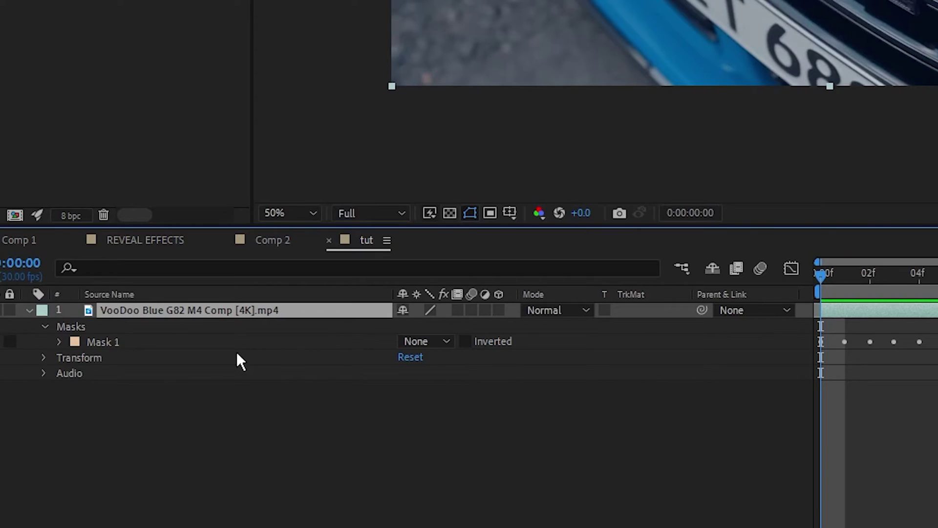
click(421, 342)
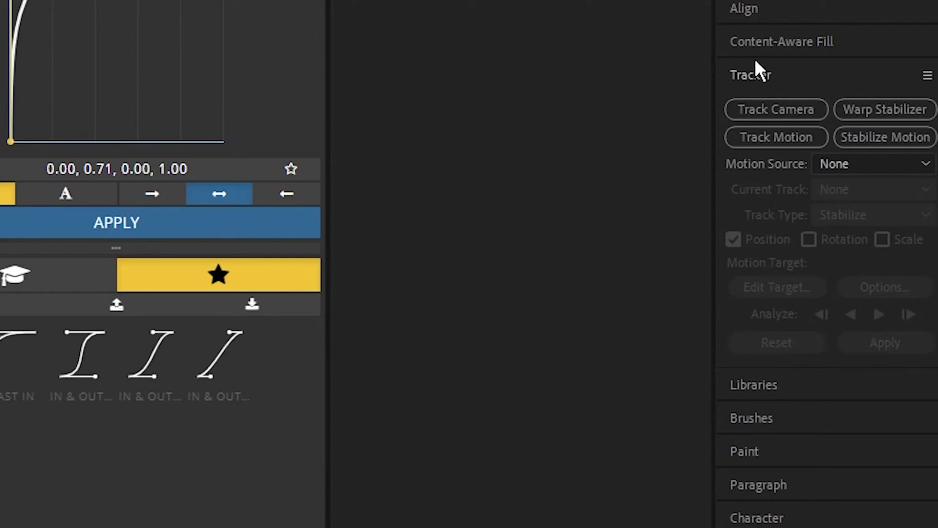
click(836, 48)
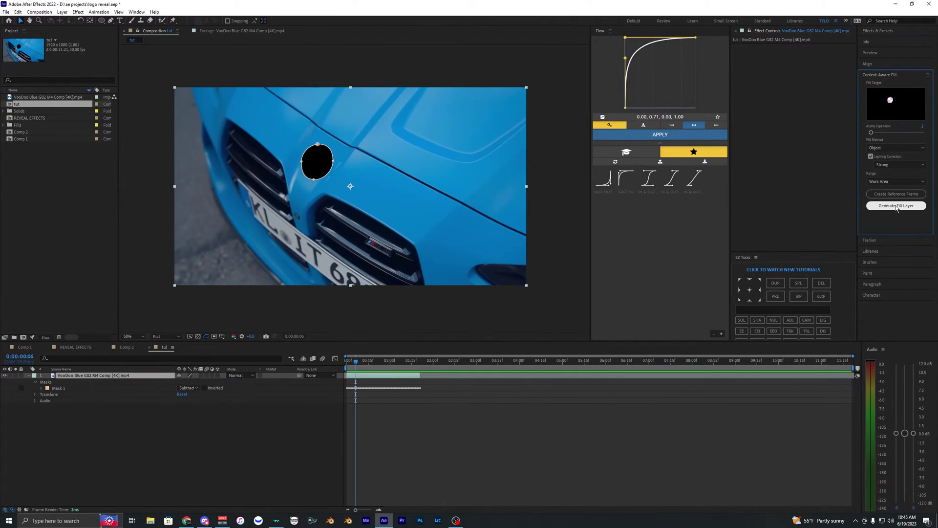
Shorten the composition's work area so it ends exactly where the footage clip ends.
drag(856, 368, 403, 368)
scroll(419, 404, up, 2)
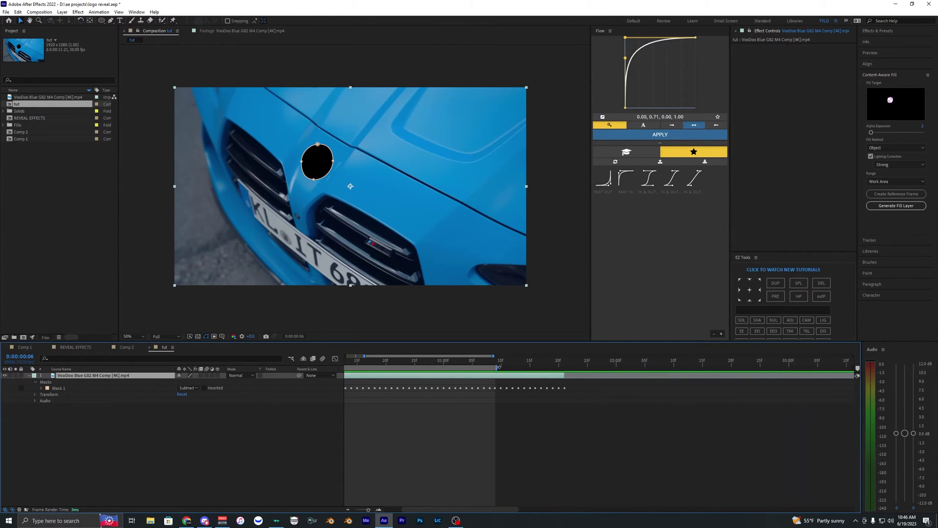
drag(499, 367, 565, 368)
scroll(589, 424, down, 2)
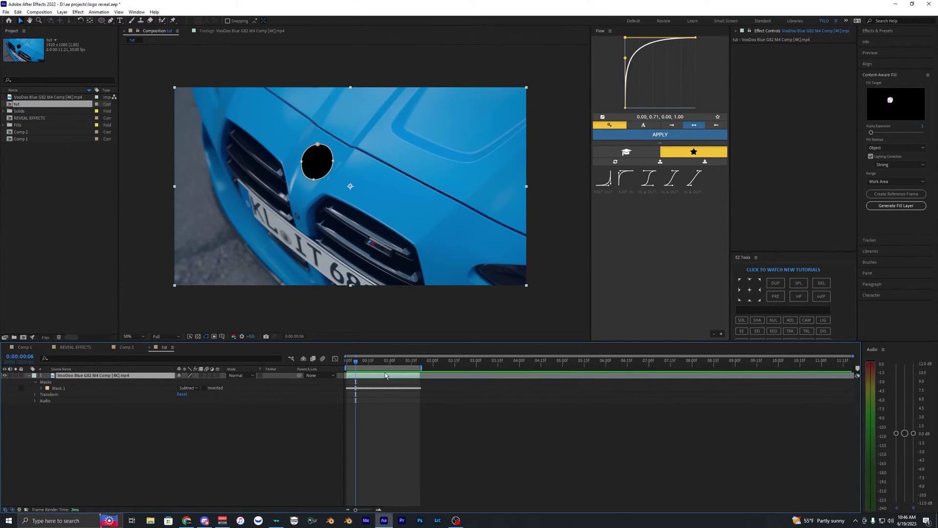
Check the cut-out further along the clip and set the Content-Aware Fill range to Work Area.
drag(377, 365, 402, 366)
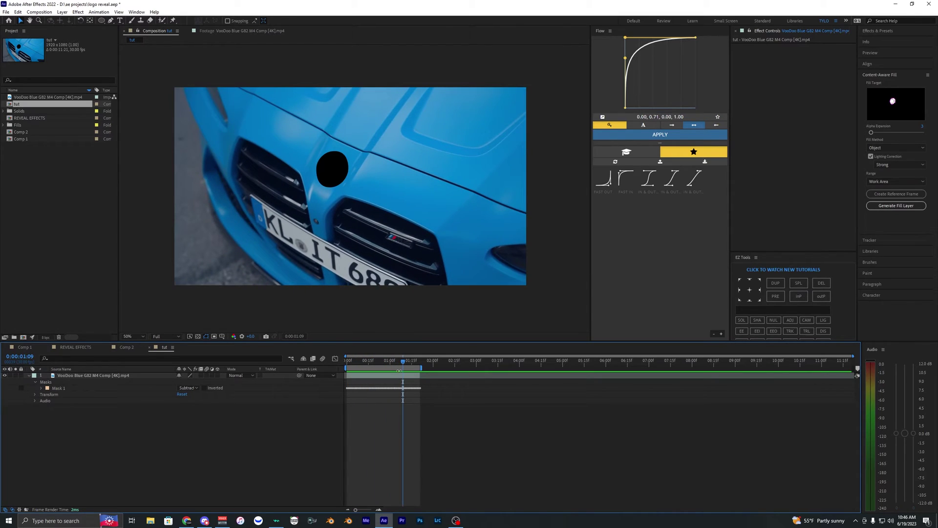
click(895, 182)
click(885, 198)
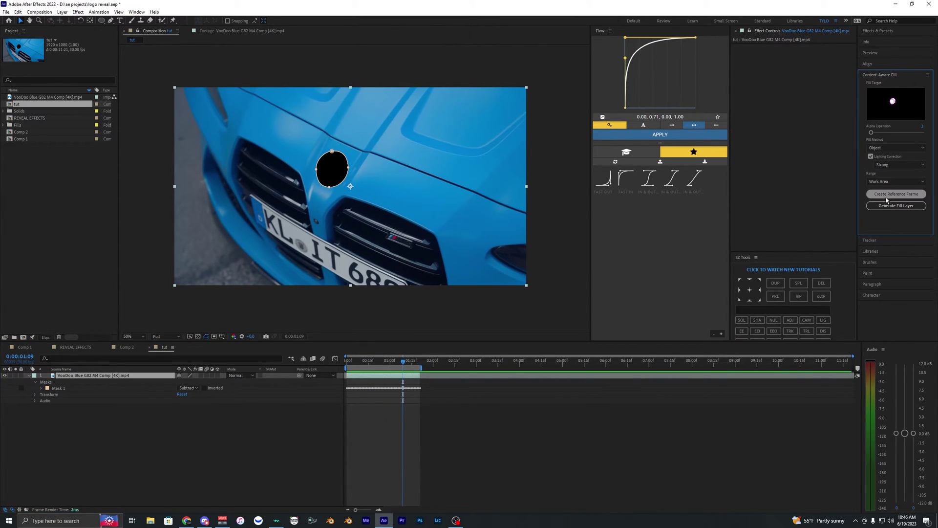
Preview the cut-out clip, return to the first frame and generate the Content-Aware Fill layer over the badge hole.
click(459, 419)
key(space)
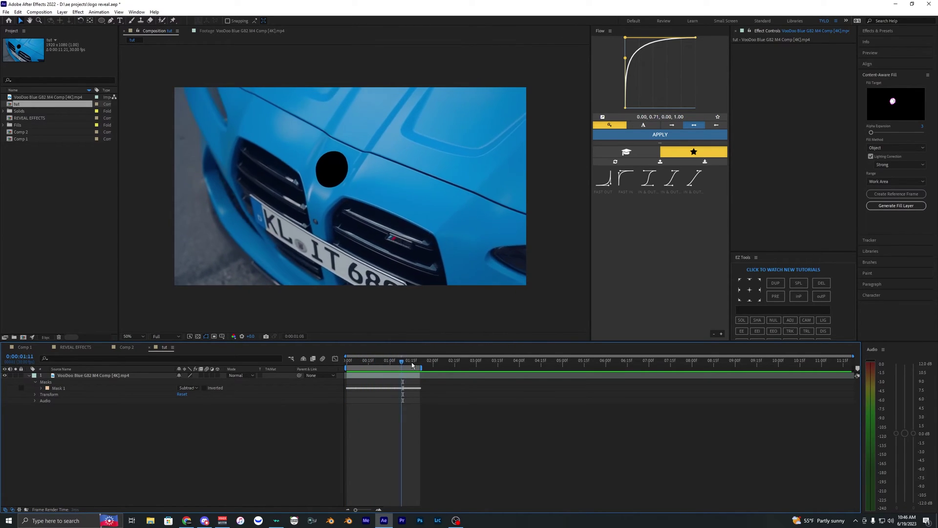
click(373, 366)
click(378, 375)
drag(368, 366, 342, 369)
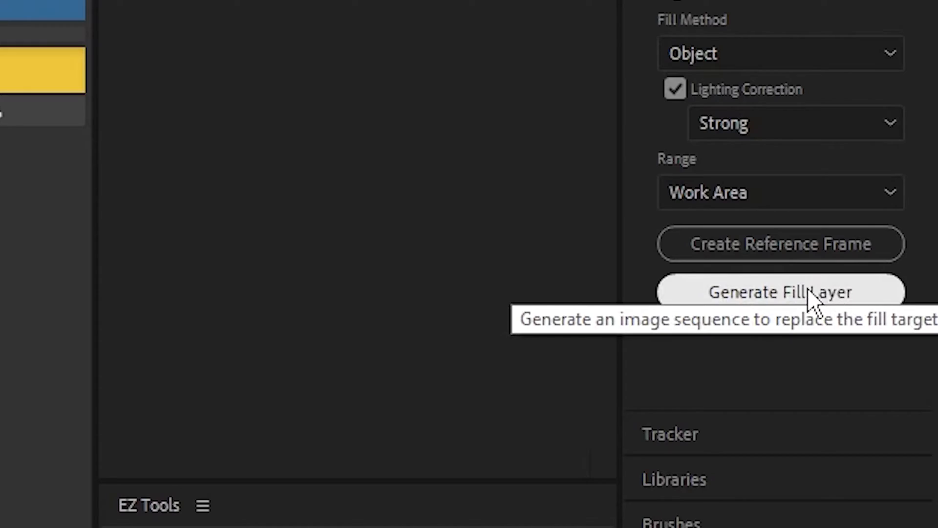
click(890, 206)
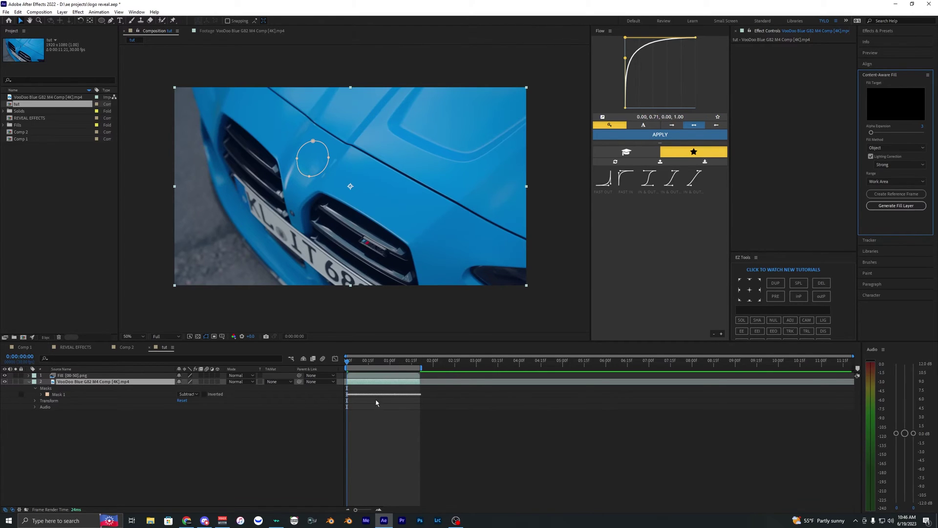
Preview the filled clip from its first frame and save the project.
click(347, 366)
key(space)
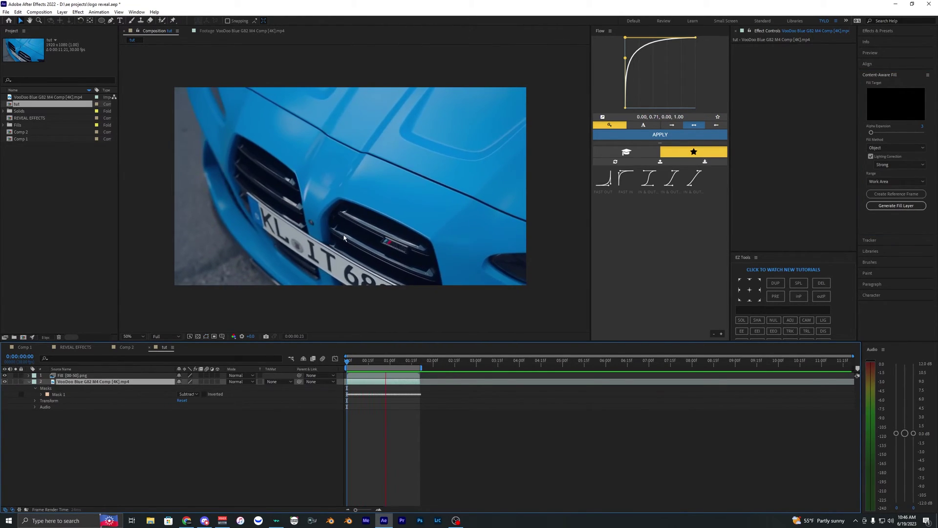
key(space)
key(ctrl+s)
Duplicate the VooDoo Blue footage layer and place one copy above the fill layer.
key(u)
click(363, 381)
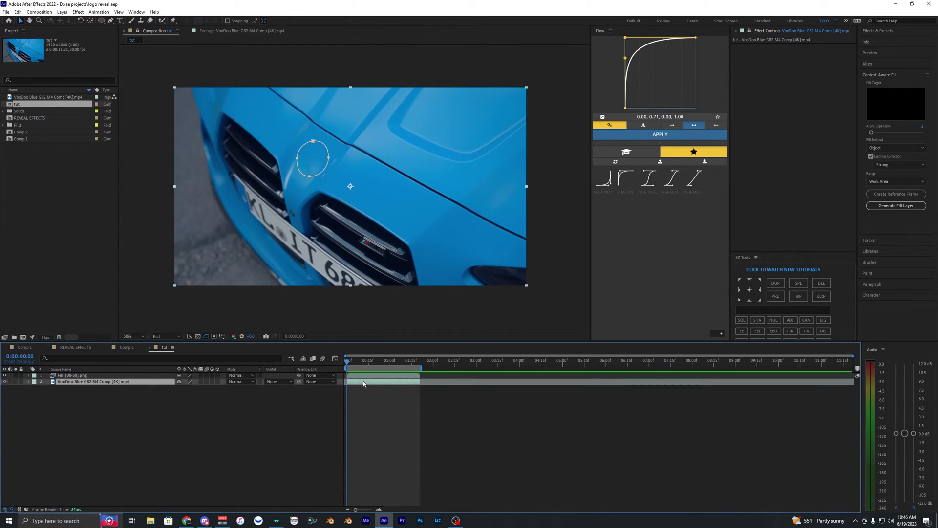
key(ctrl+d)
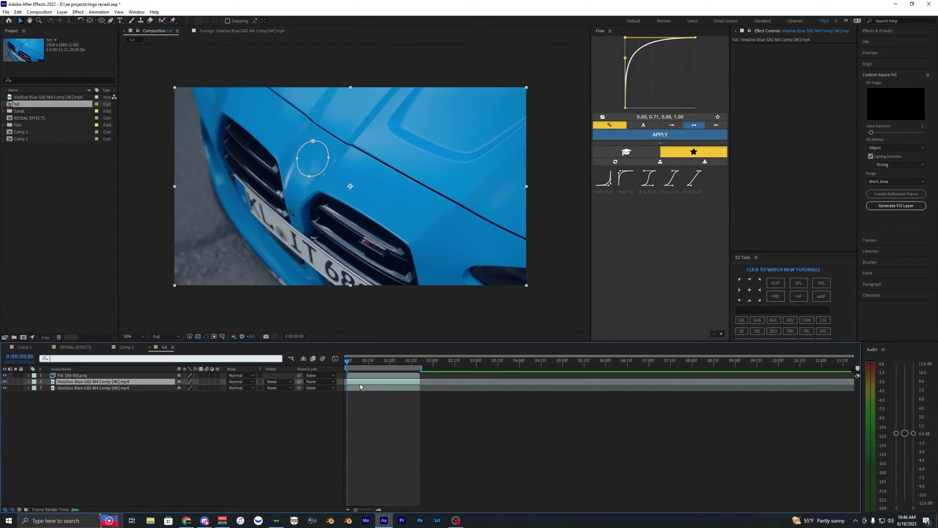
click(149, 389)
drag(149, 390, 120, 375)
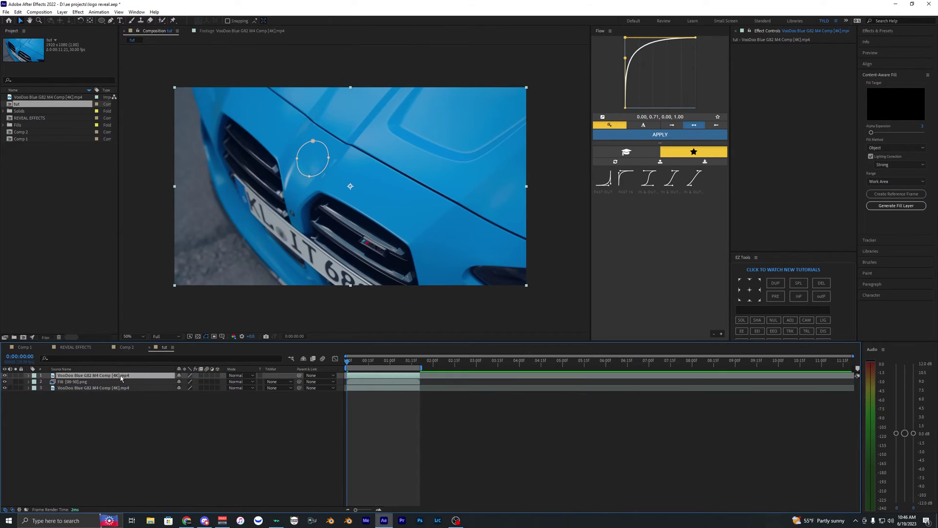
Set the mode of Mask 1 on the uppermost footage layer to Add so that only the badge is isolated.
key(m)
click(81, 386)
click(189, 382)
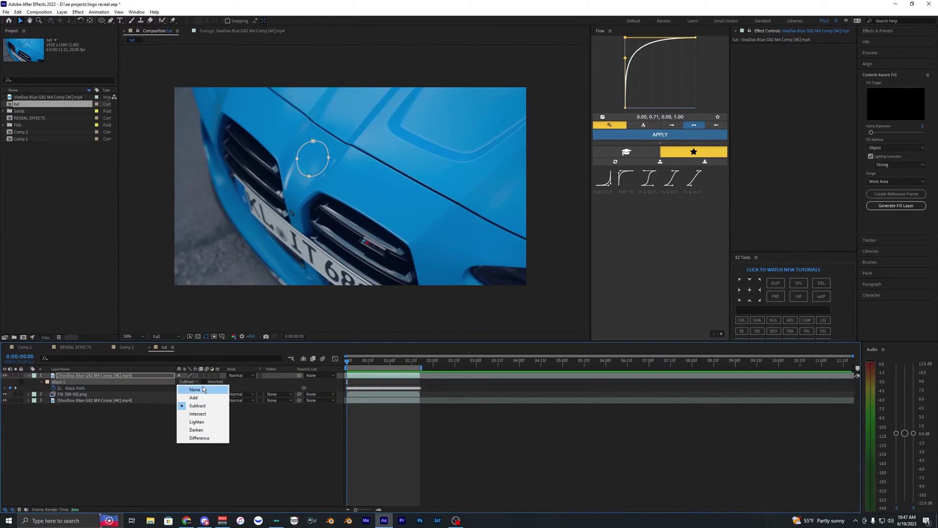
click(194, 398)
Preview the composition with the isolated badge over the fill, return to the first frame and clear the layer selection.
key(space)
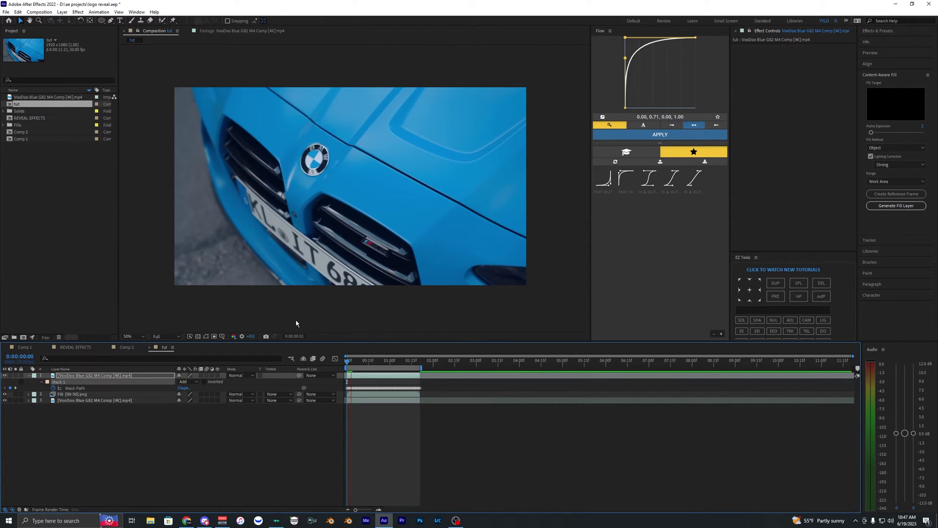
key(space)
scroll(354, 188, up, 1)
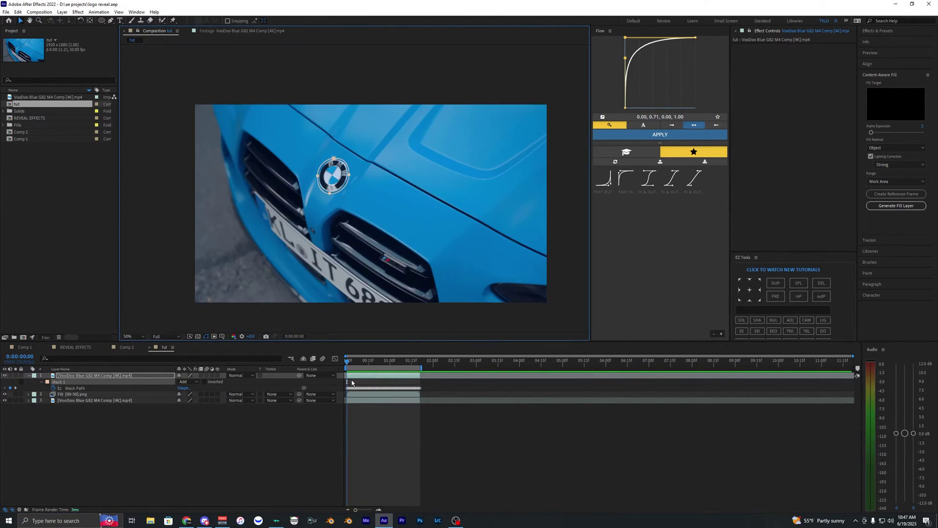
click(348, 362)
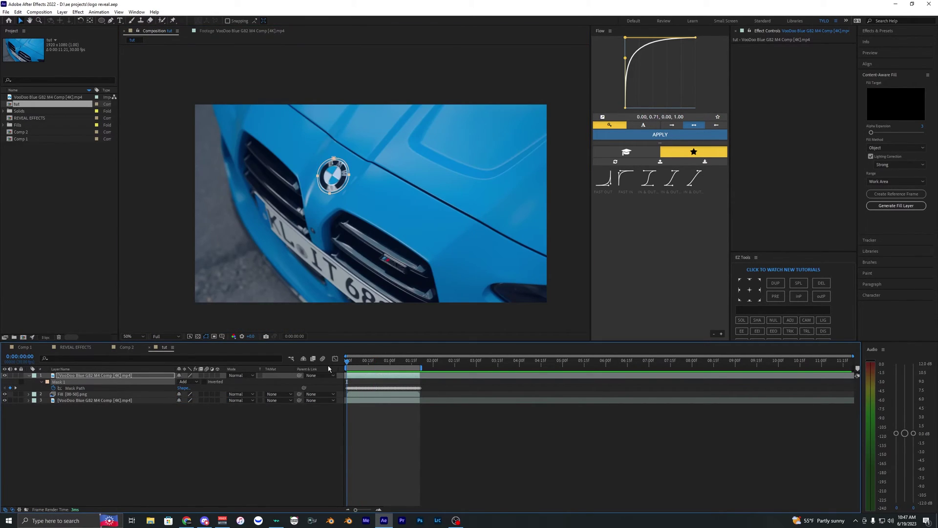
click(360, 381)
click(360, 376)
click(369, 411)
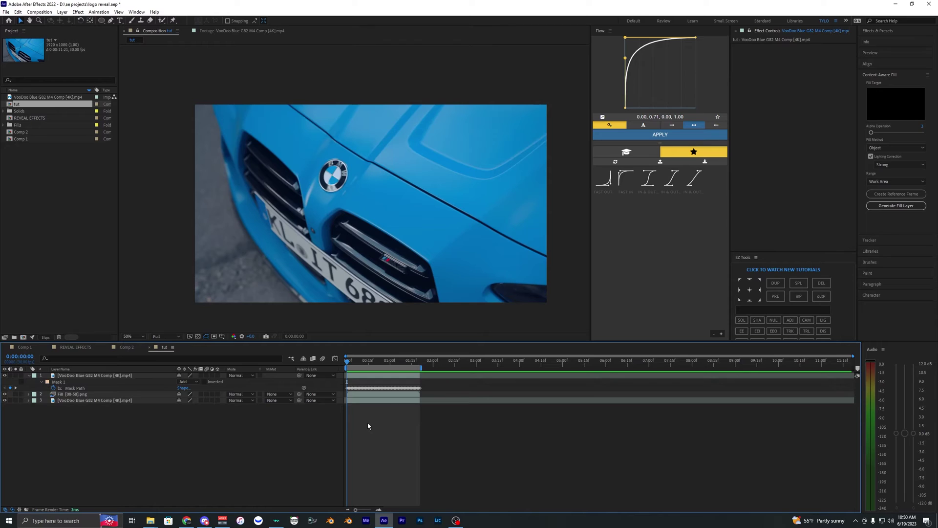
Switch to File Explorer and arrange the Local Disk (C:) and Logo Reveal Presets - Tylo windows so both are accessible.
click(148, 523)
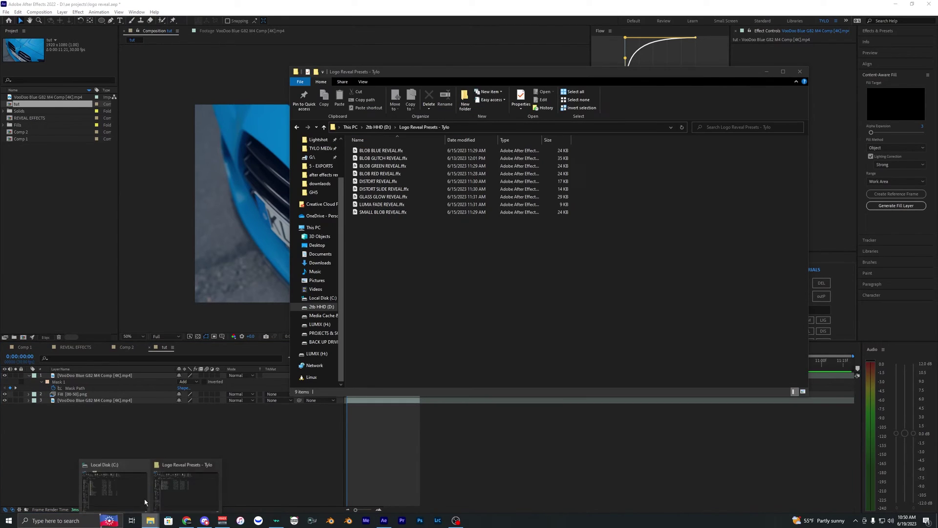
click(142, 496)
click(608, 186)
drag(388, 237, 404, 146)
click(387, 233)
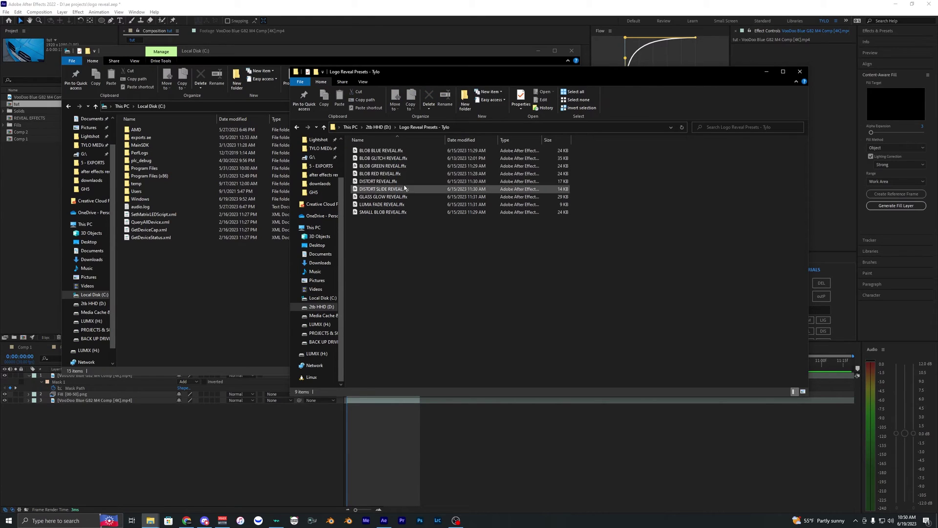
drag(385, 72, 390, 80)
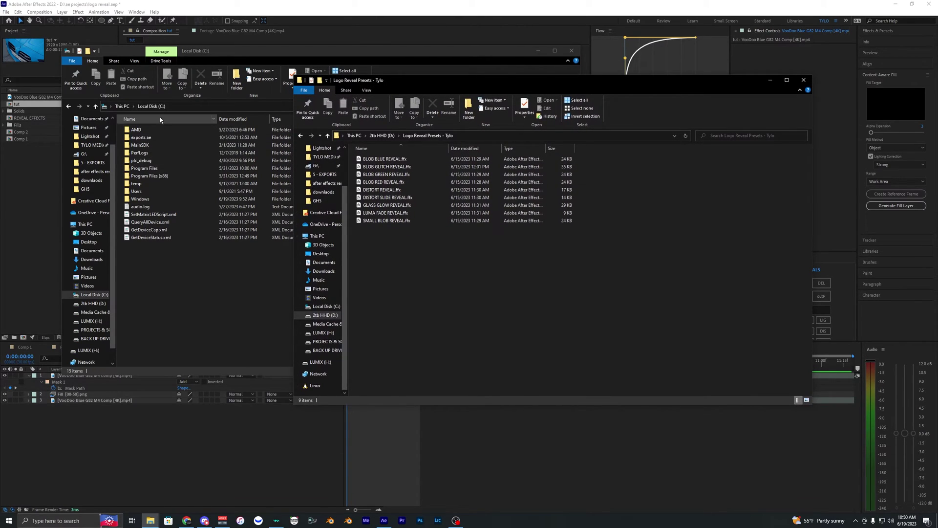
Open the Presets folder under Program Files > Adobe > Adobe After Effects 2022 > Support Files on Local Disk (C:).
double_click(171, 168)
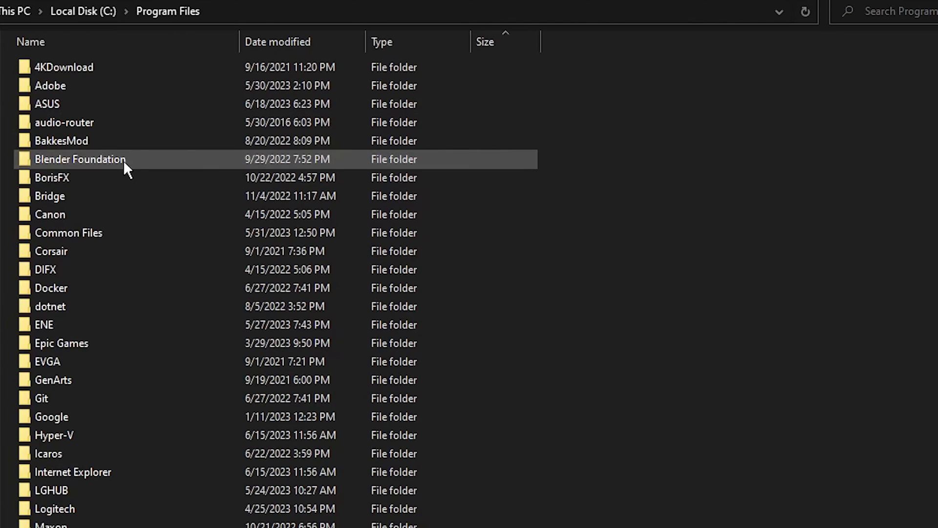
double_click(104, 87)
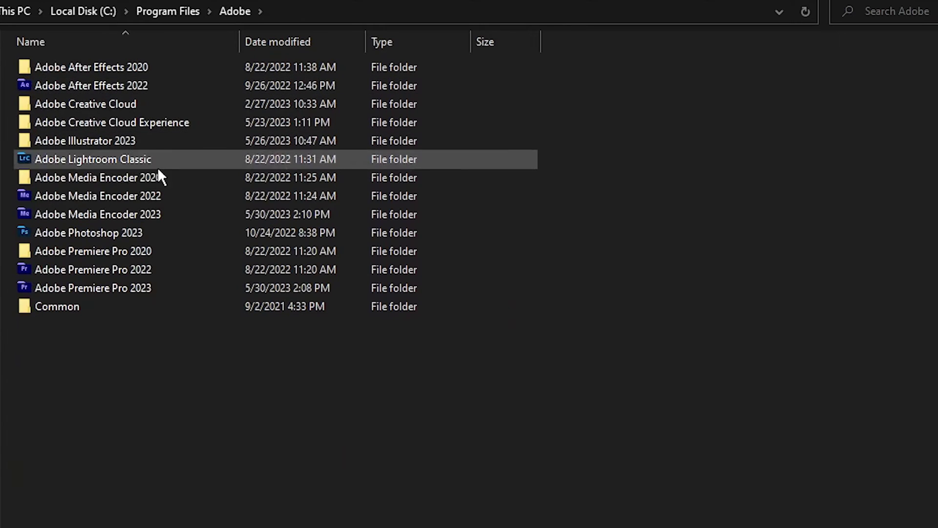
double_click(170, 88)
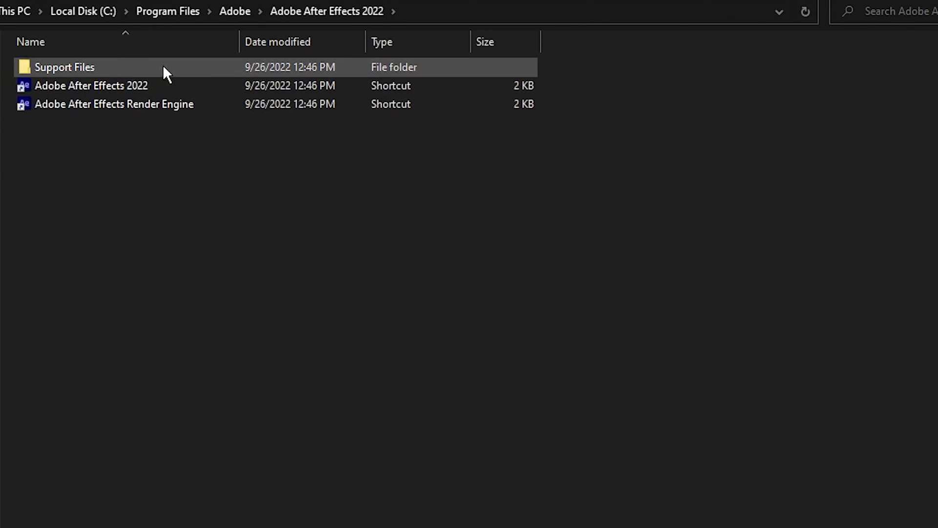
double_click(142, 69)
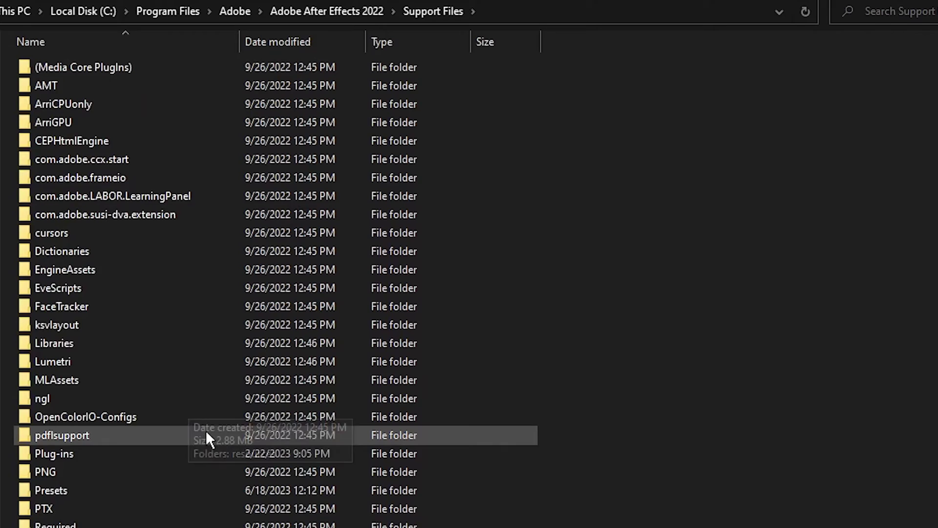
double_click(119, 490)
Try to copy the Logo Reveal Presets - Tylo folder from 2tb HHD (D:) into Presets, cancel the replacement and close both Explorer windows.
key(alt+Tab)
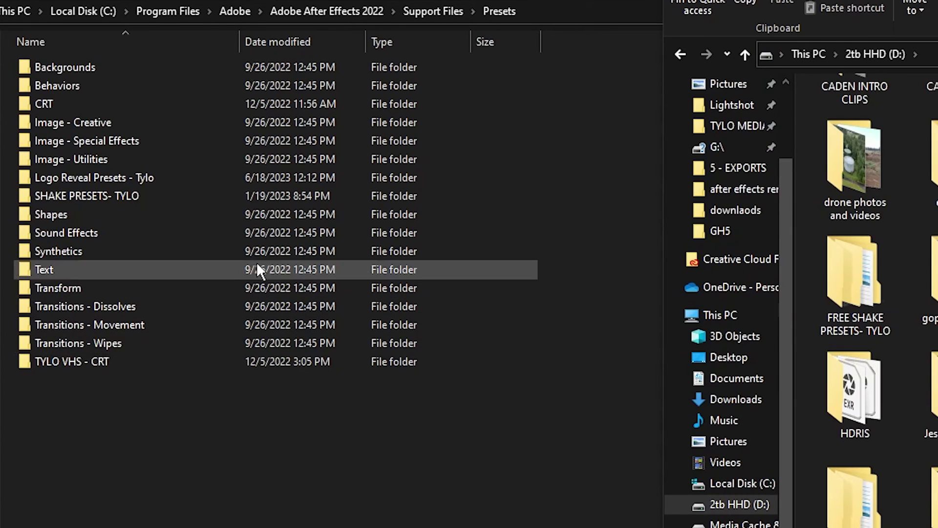
drag(933, 469, 243, 491)
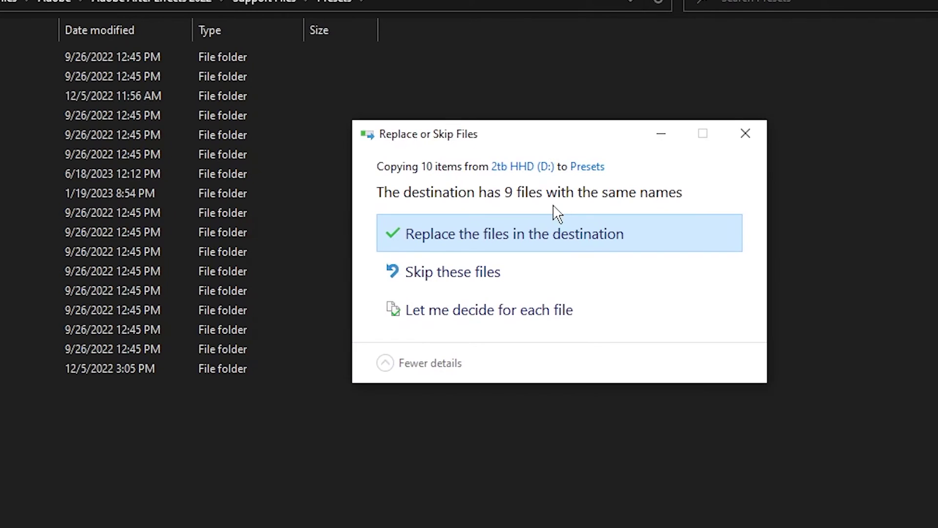
click(745, 133)
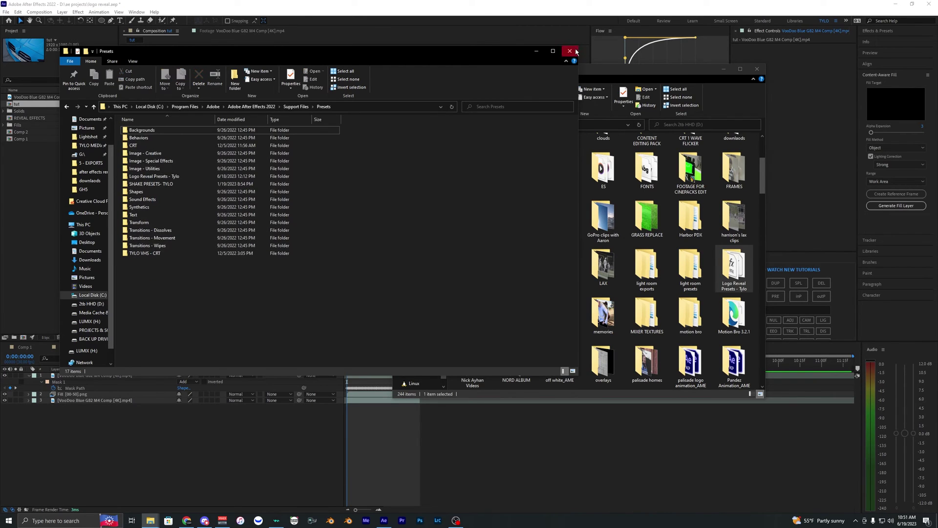
click(570, 51)
click(757, 68)
Expand the Logo Reveal Presets - Tylo folder within the animation presets to browse its reveal presets.
click(892, 31)
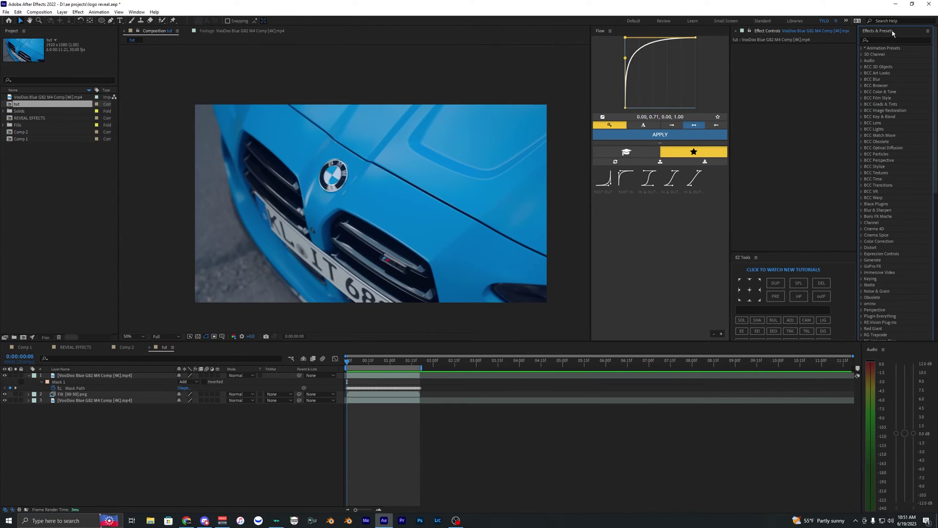
click(861, 49)
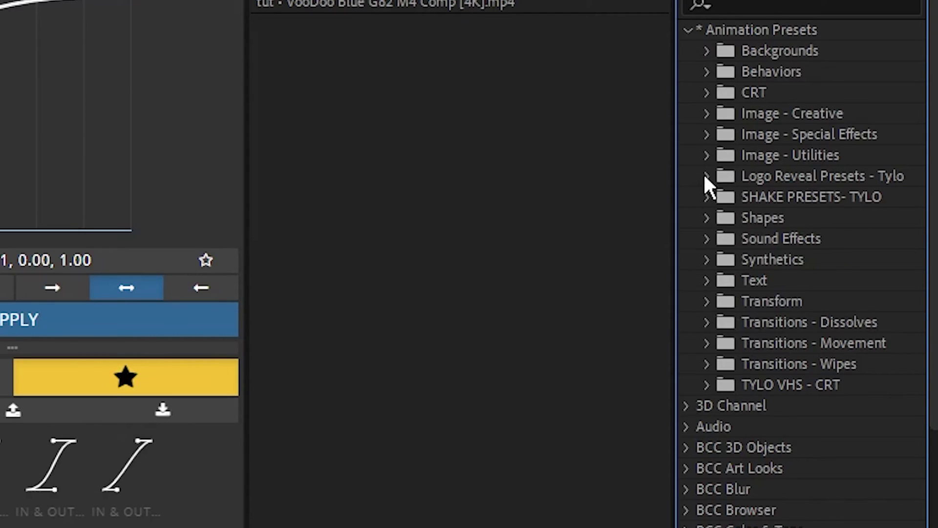
click(866, 91)
click(890, 97)
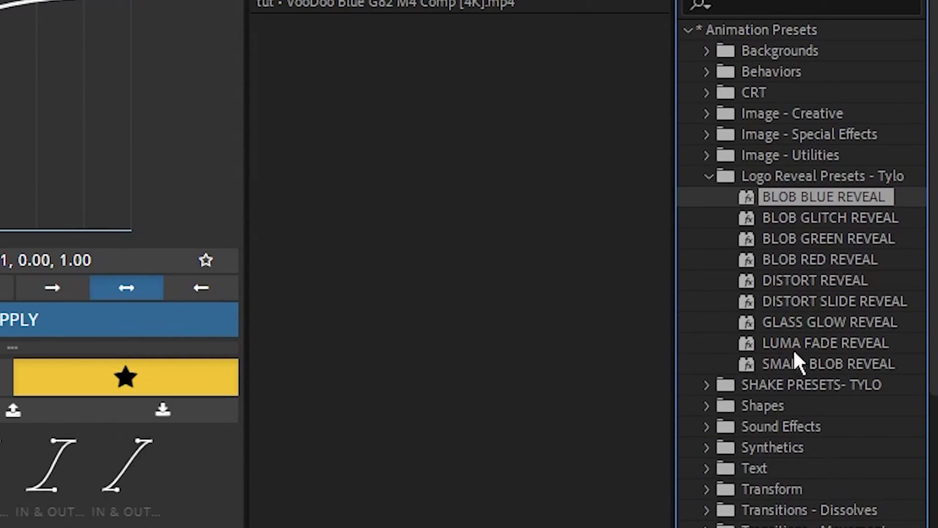
click(813, 237)
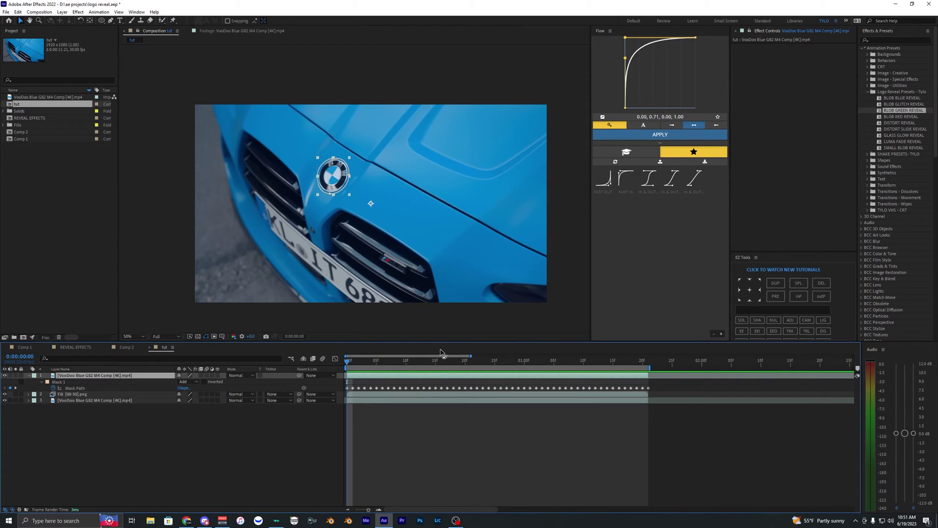
Try the BLOB RED REVEAL preset on the uppermost footage layer, preview it and undo it.
click(898, 104)
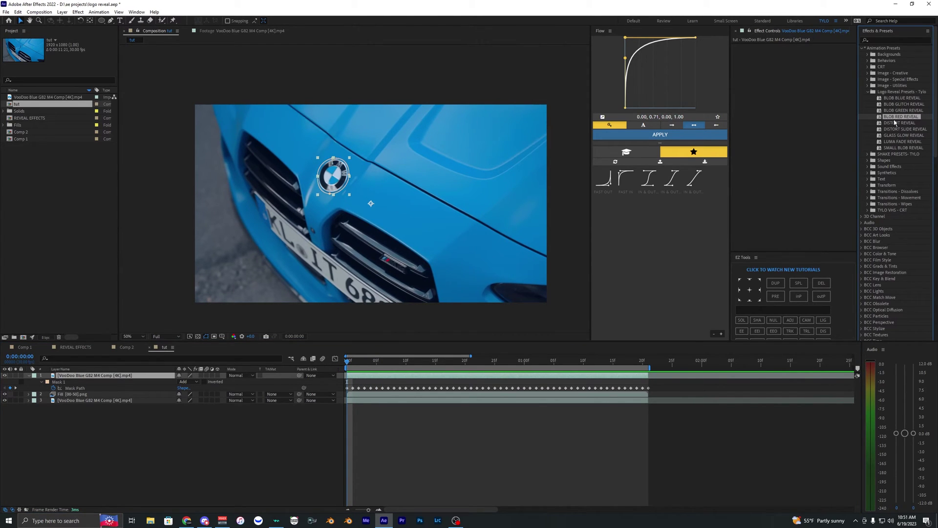
drag(753, 93, 753, 92)
key(space)
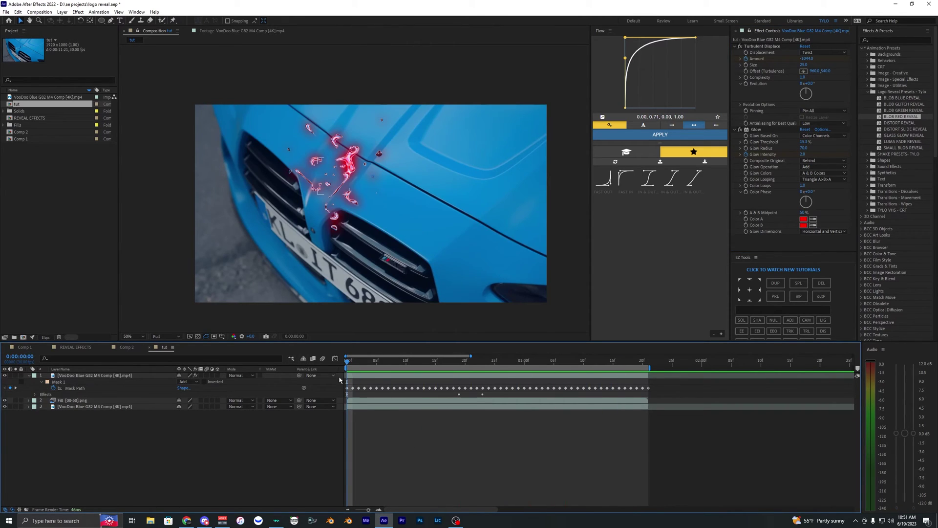
key(ctrl+z)
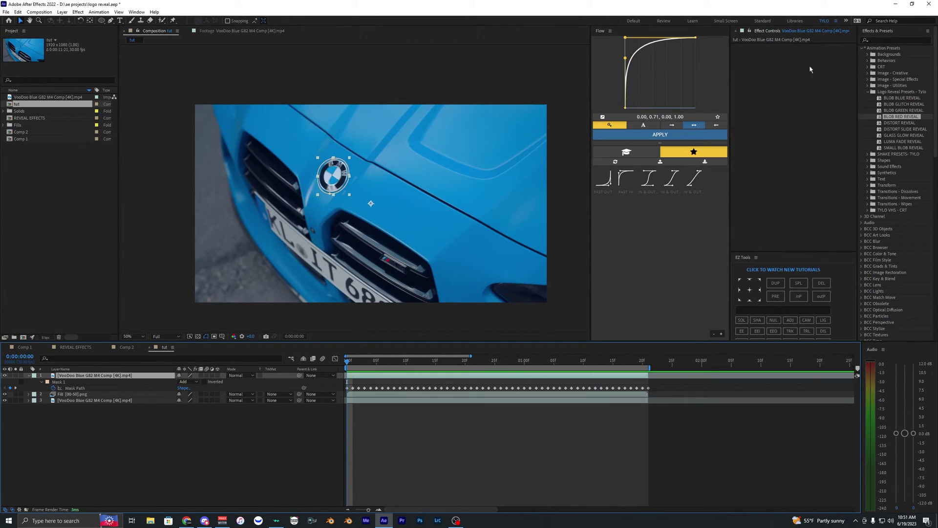
Try the LUMA FADE REVEAL preset on the isolated badge layer, preview the fade and undo it.
drag(902, 141, 755, 93)
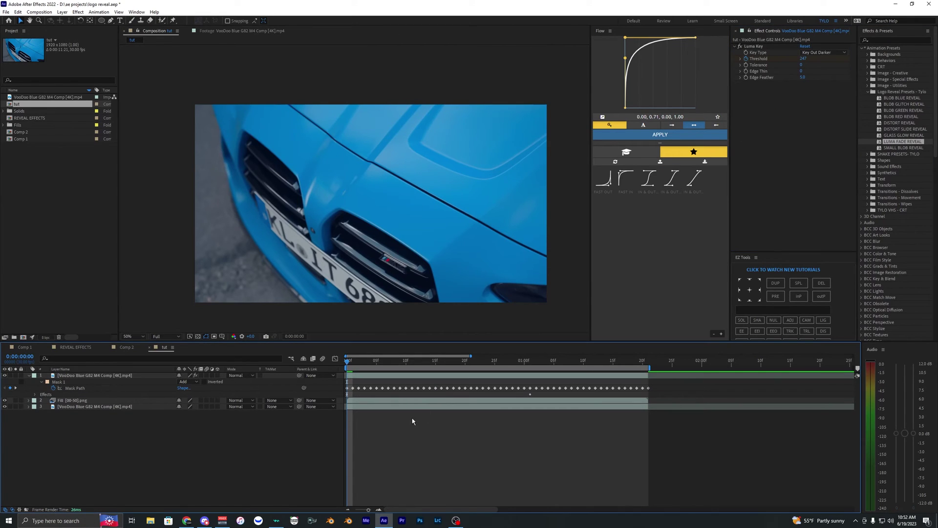
key(space)
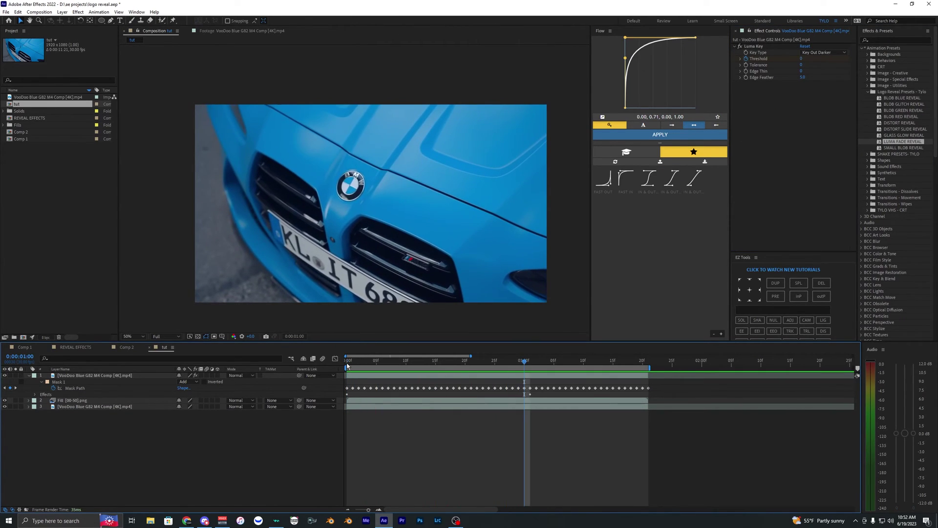
key(space)
key(ctrl+z)
Try the BLOB GLITCH REVEAL preset on the isolated badge layer, preview the glitch and undo it.
click(903, 104)
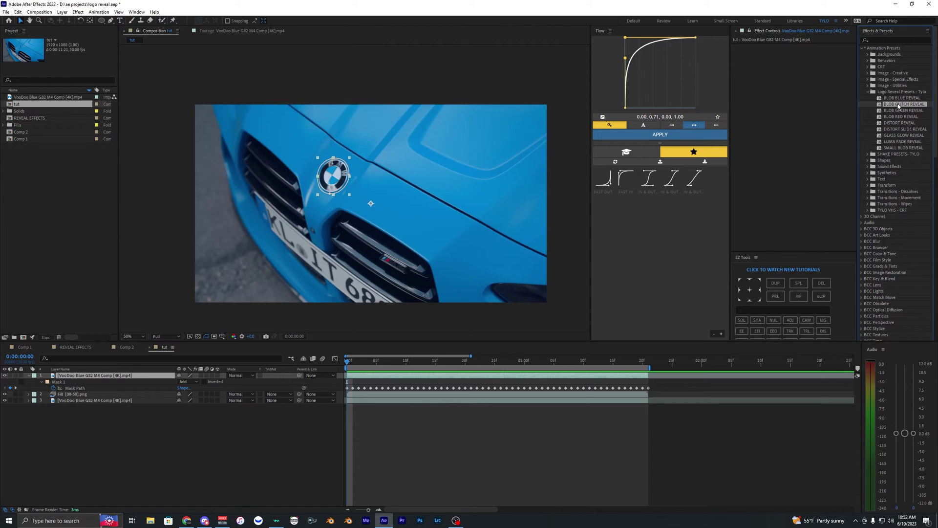
drag(772, 109, 774, 110)
key(space)
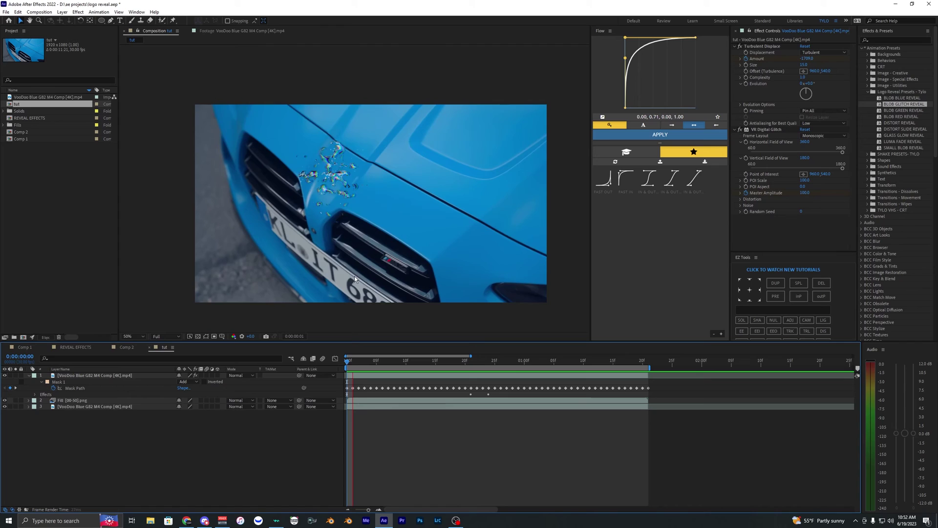
key(space)
key(ctrl+z)
Try the DISTORT REVEAL preset on the isolated badge layer, preview it and return to the first frame.
click(899, 123)
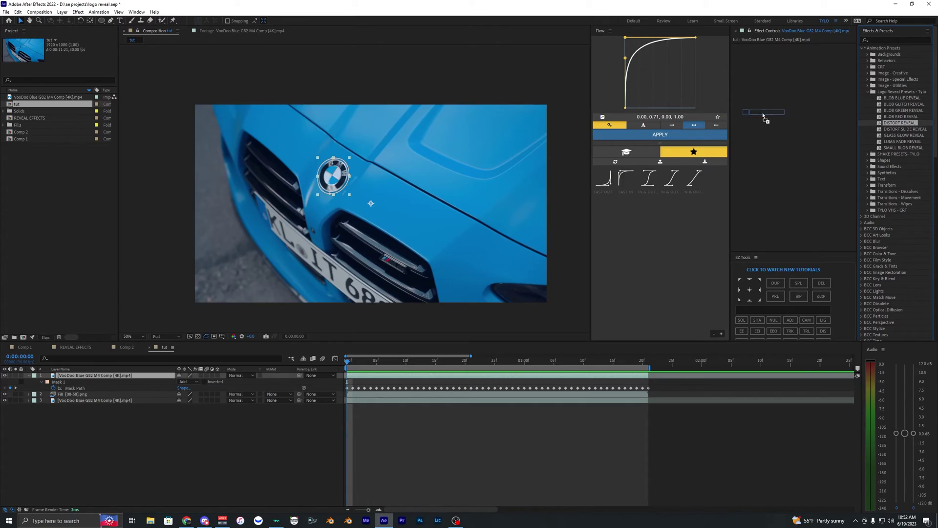
drag(762, 112, 763, 113)
key(space)
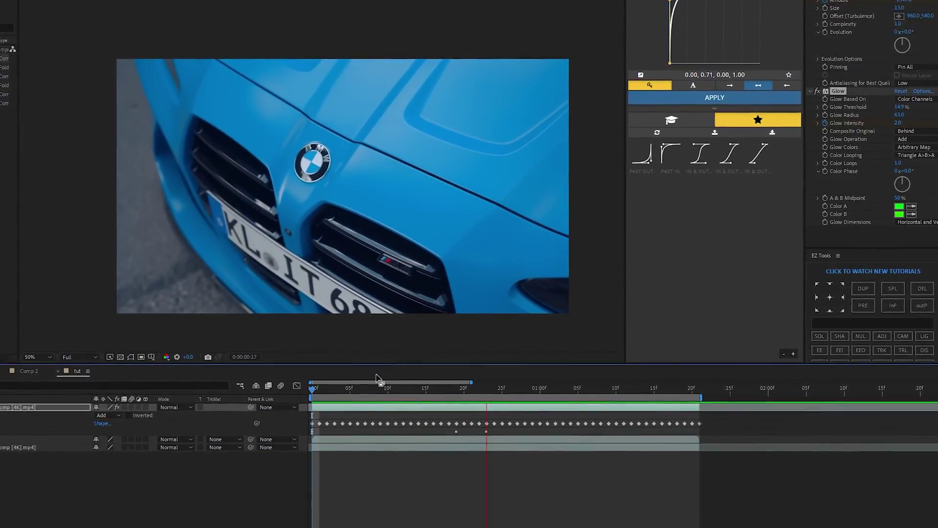
drag(380, 390, 312, 390)
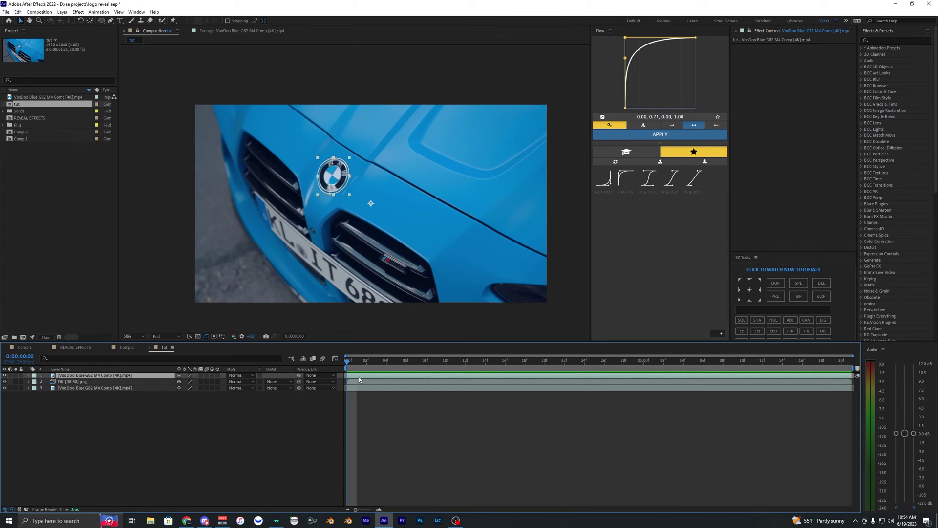
Search the effects for "turbulent" and apply Turbulent Displace to the uppermost footage layer.
click(865, 49)
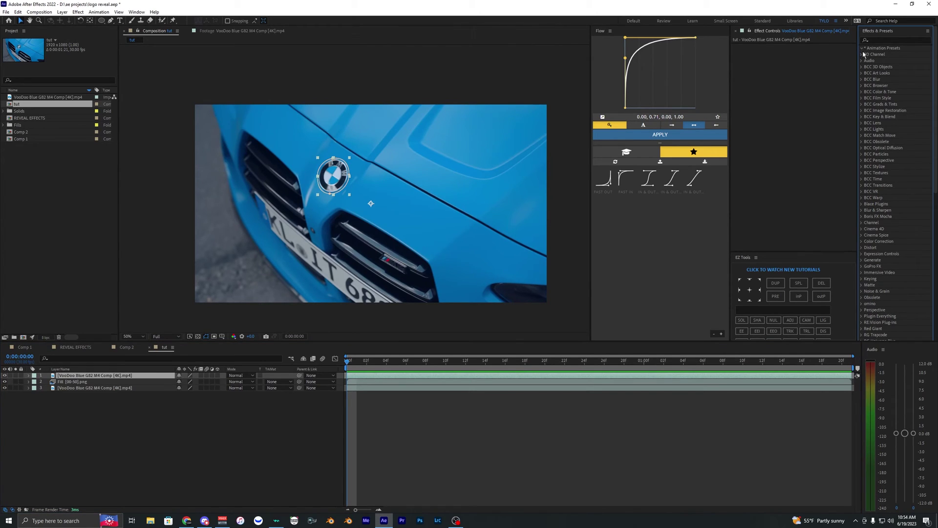
click(882, 40)
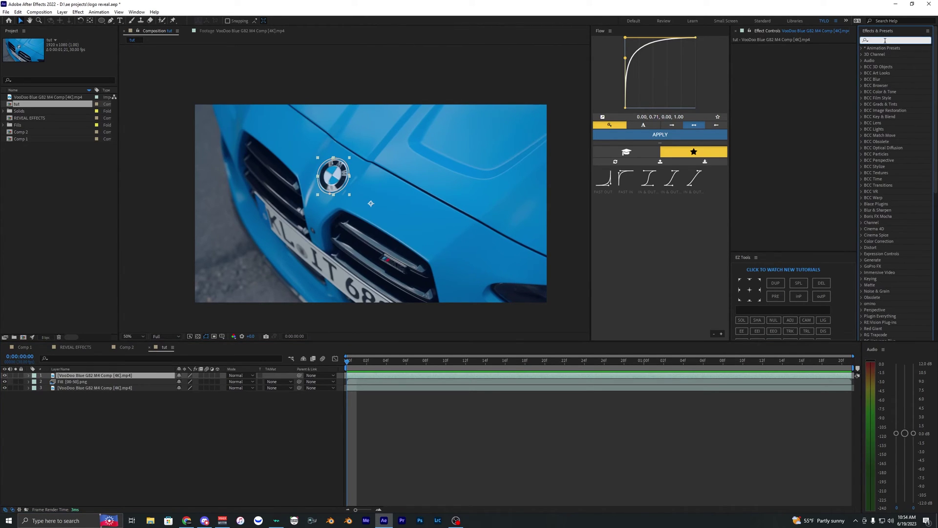
text(turbulent)
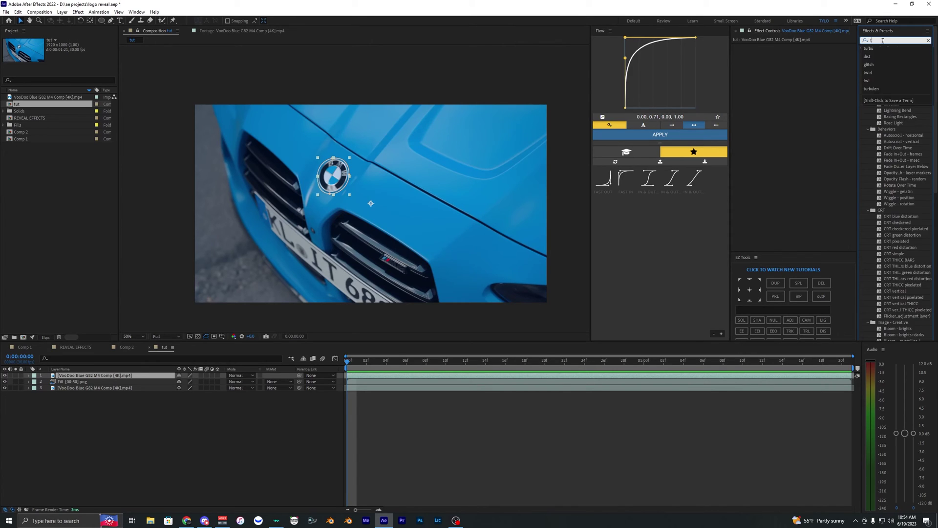
drag(885, 54, 893, 55)
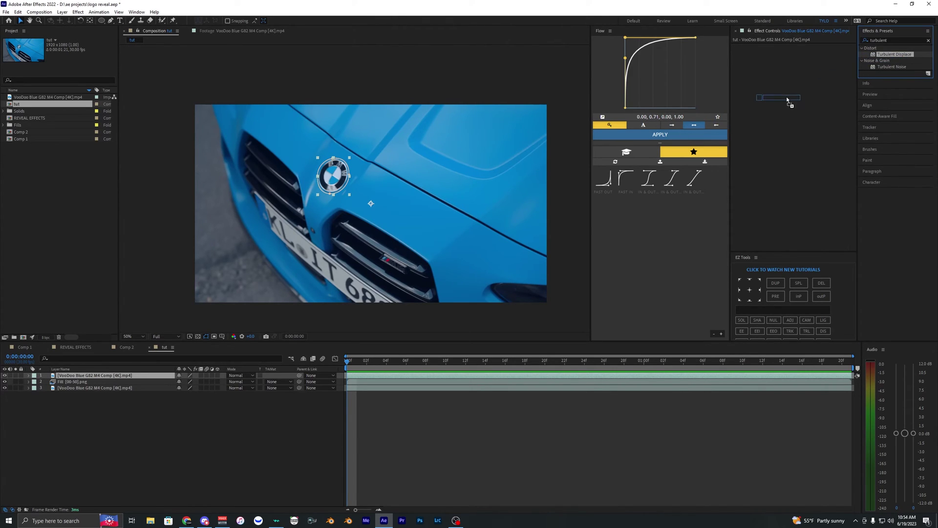
drag(787, 100, 787, 100)
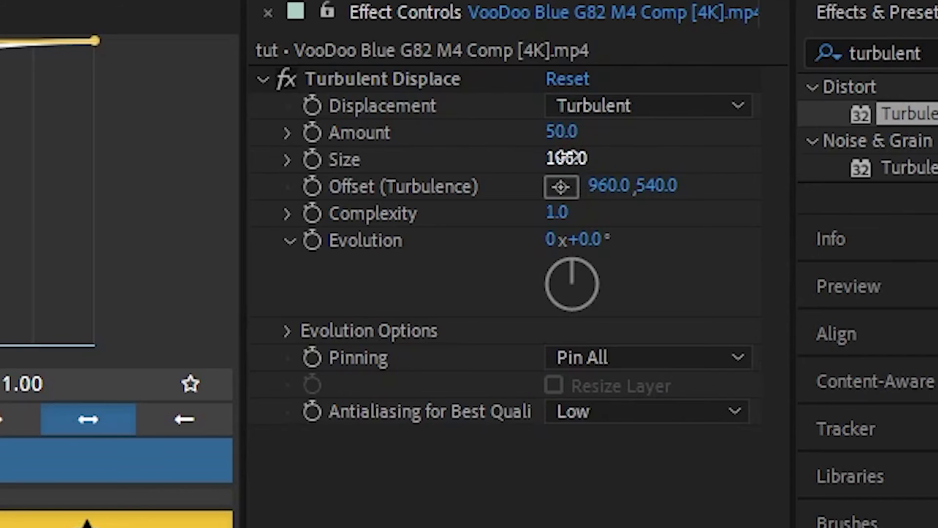
Set the Turbulent Displace Size to 15 and Amount to -2000, and keyframe Amount at the first frame.
click(804, 64)
text(10)
key(Return)
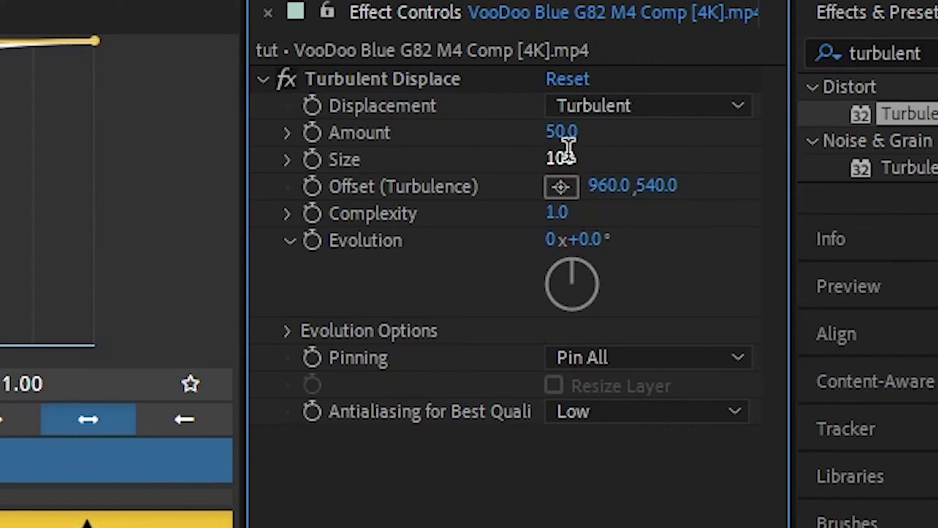
drag(567, 133, 2, 128)
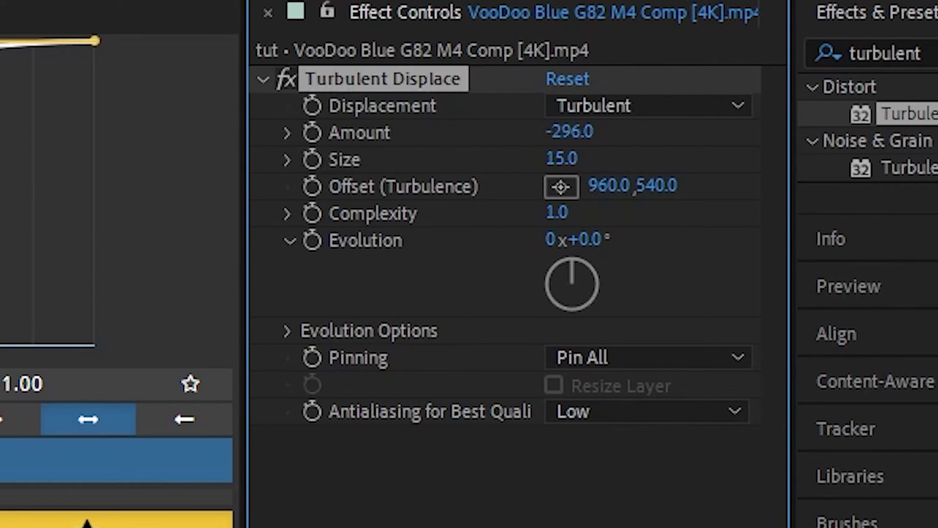
drag(392, 131, 314, 184)
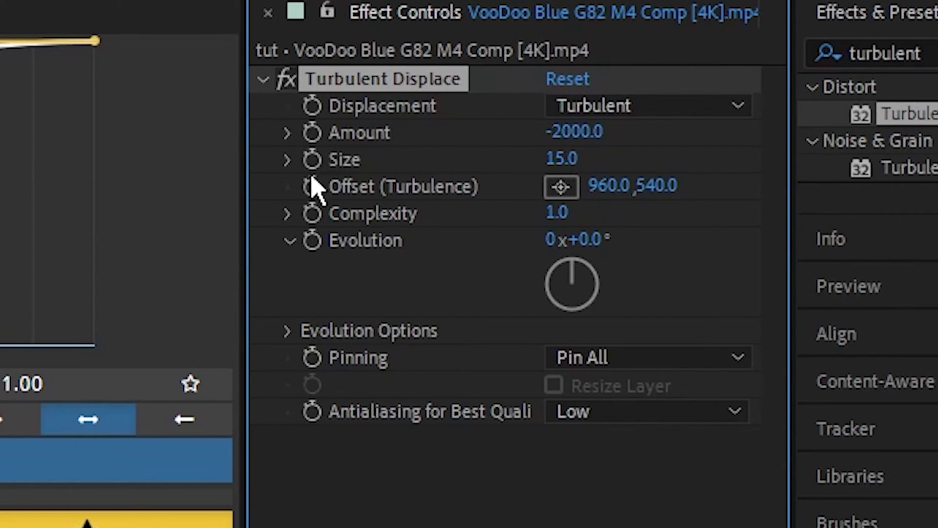
click(325, 131)
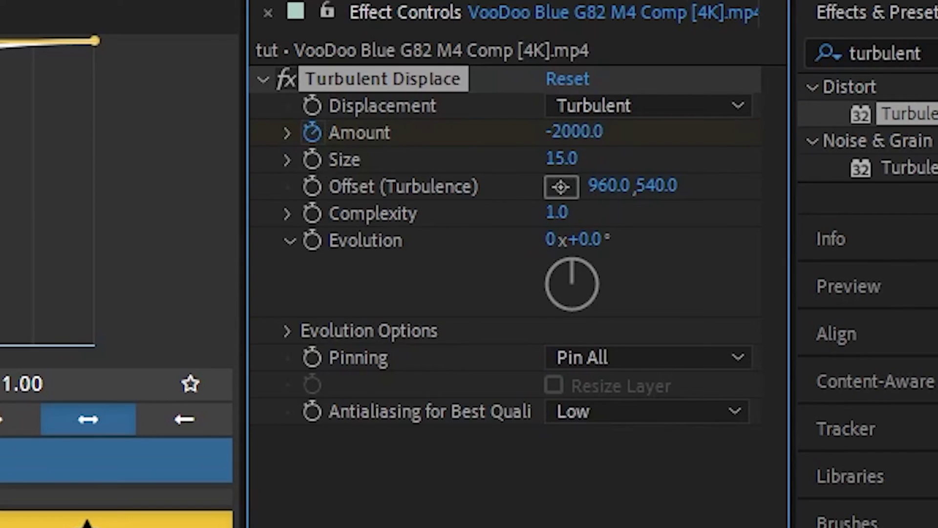
Keyframe the Turbulent Displace Amount to 0 at 0:00:01:12 and reveal the badge layer's keyframes.
drag(812, 364, 763, 373)
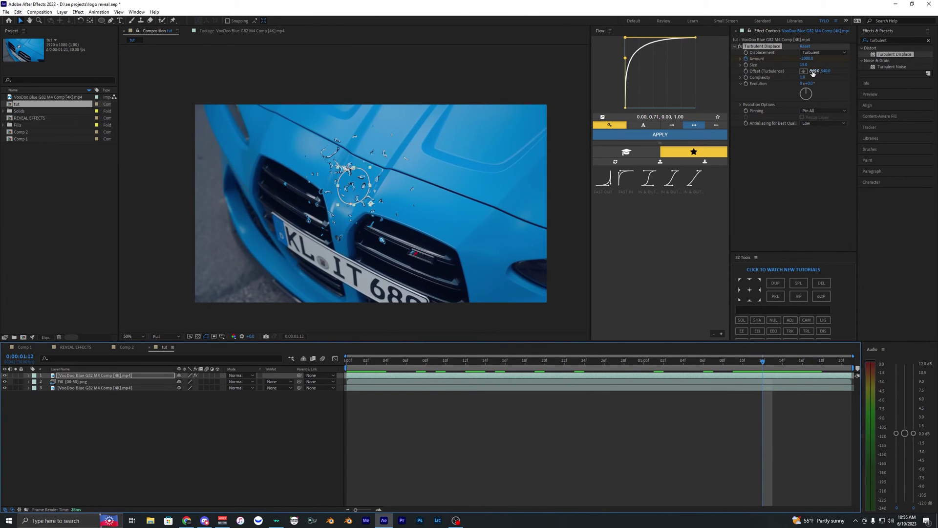
click(806, 58)
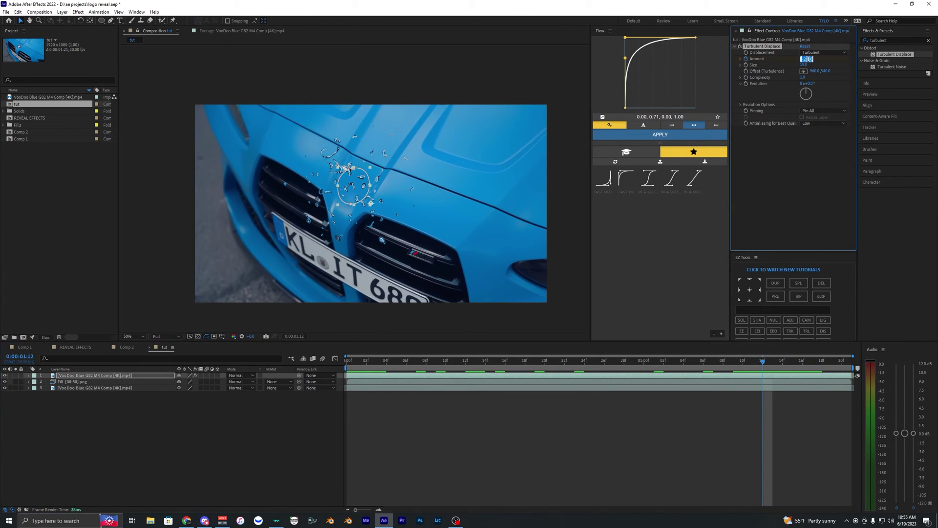
text(0)
key(Return)
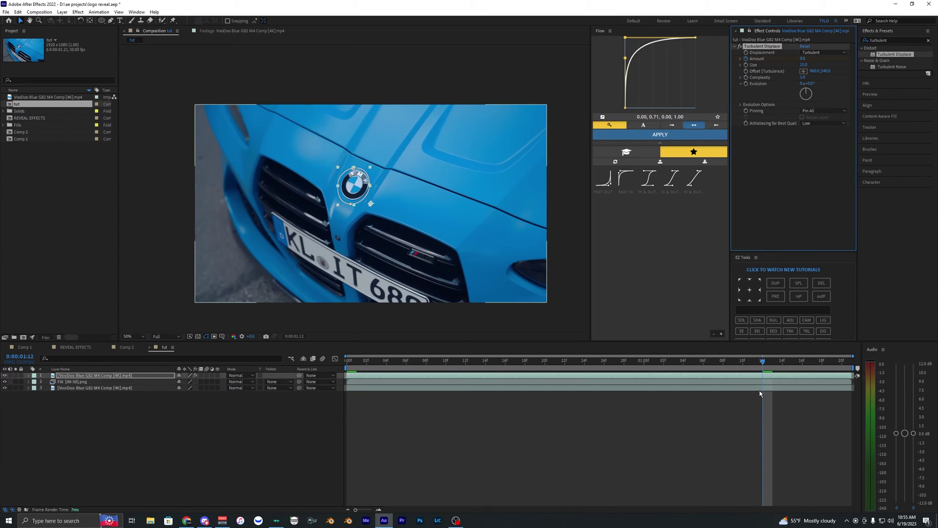
key(u)
click(409, 417)
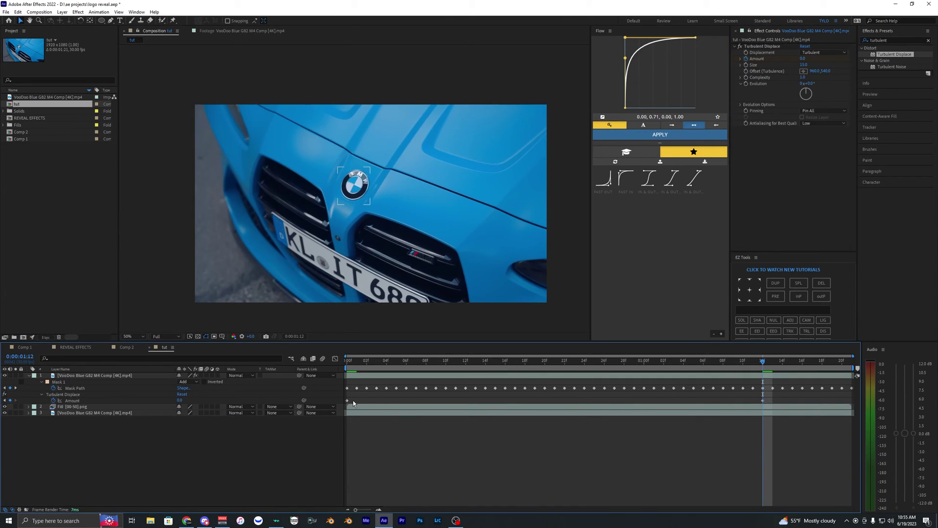
Easy-ease both Amount keyframes and reshape their value curve so it rises steeply at first and settles slowly.
click(348, 401)
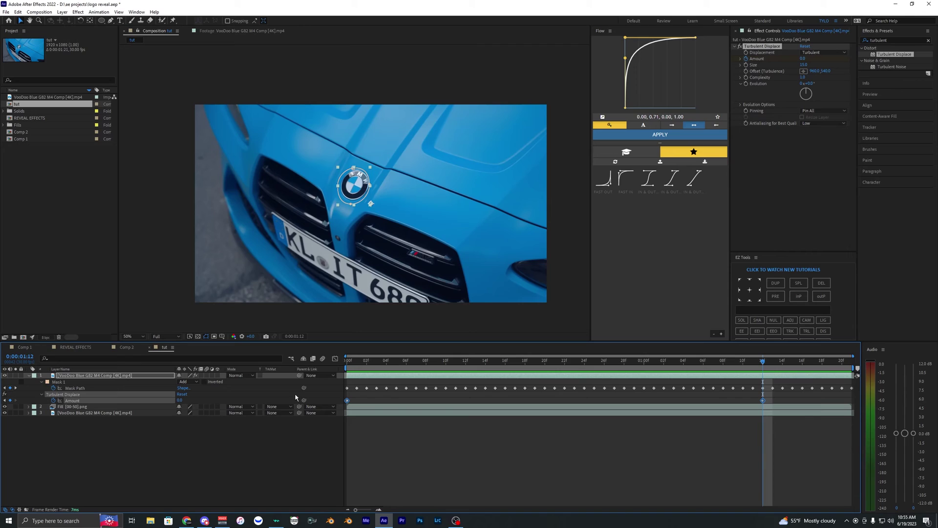
key(F9)
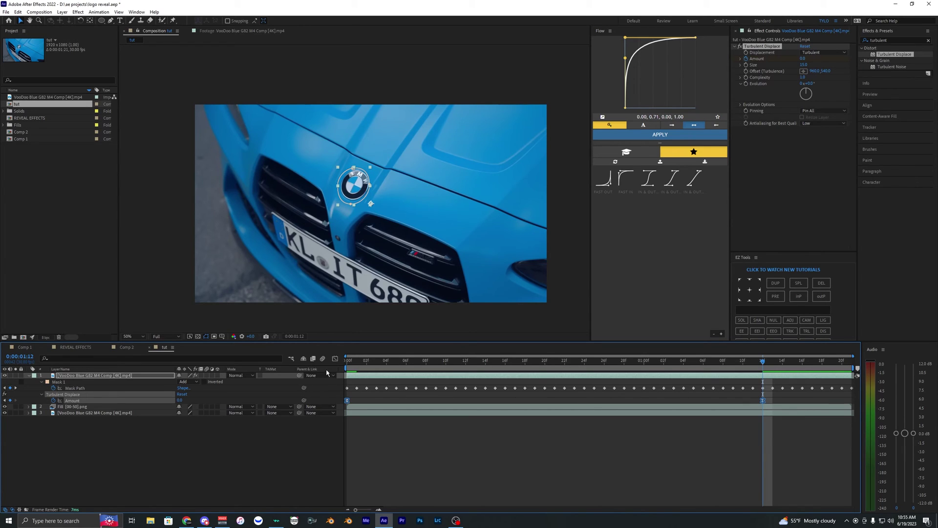
click(334, 359)
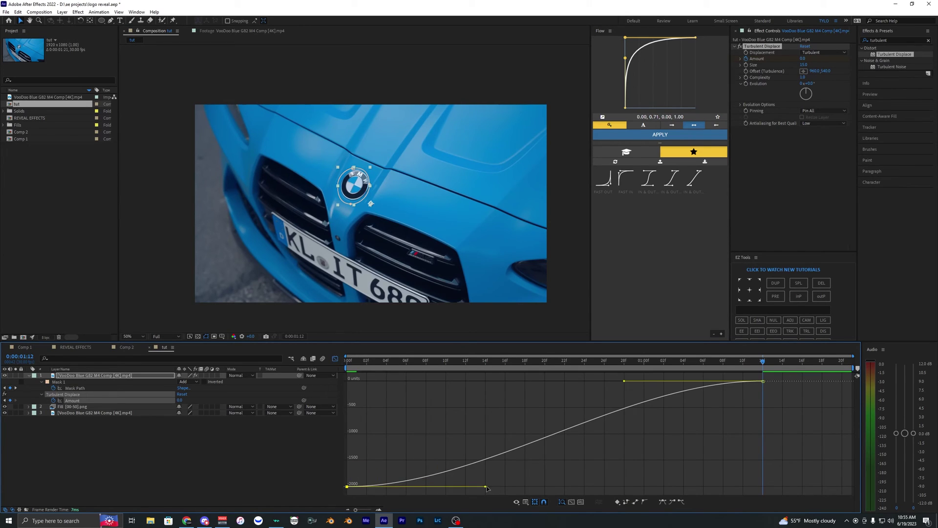
drag(486, 487, 326, 398)
drag(624, 381, 537, 380)
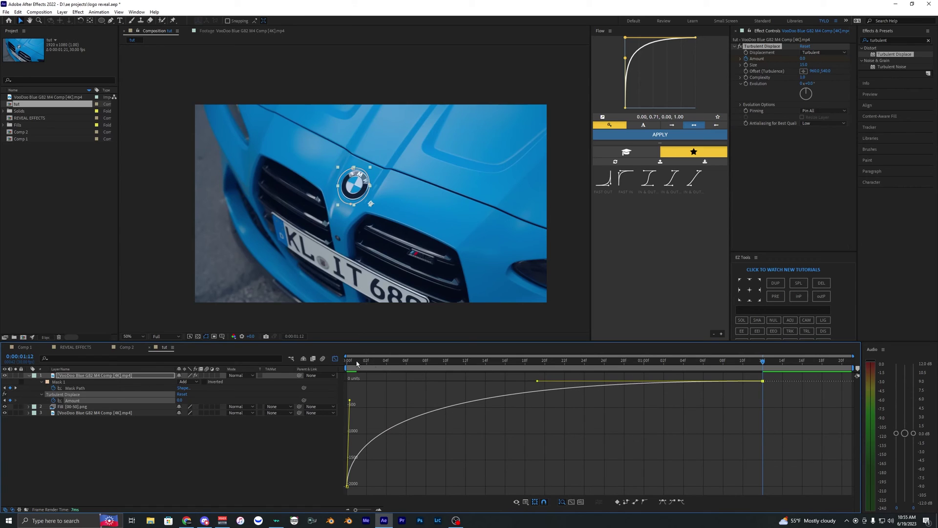
Return to the first frame, save the project and preview the displaced badge reveal.
drag(356, 363, 319, 374)
click(334, 359)
click(411, 447)
key(ctrl+s)
key(space)
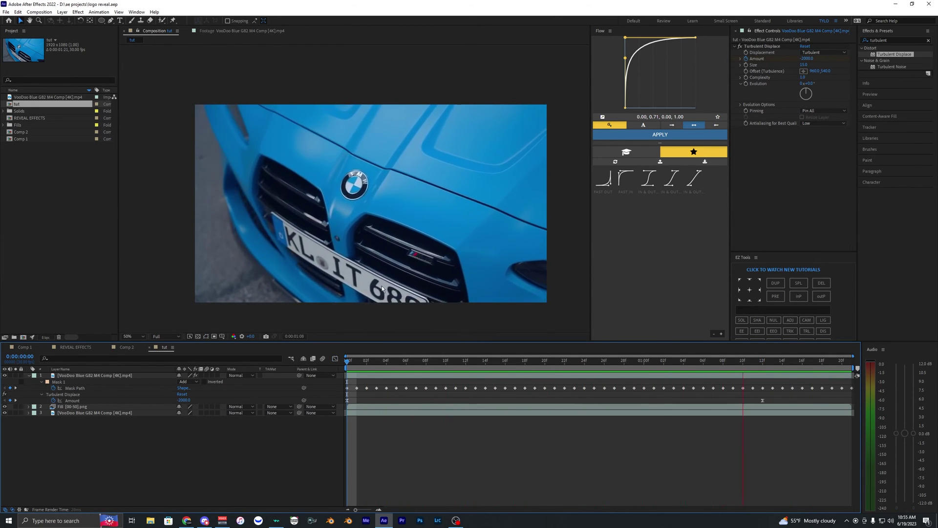
Search the effects for "glow" and apply the Stylize Glow effect to the uppermost footage layer.
click(373, 375)
key(u)
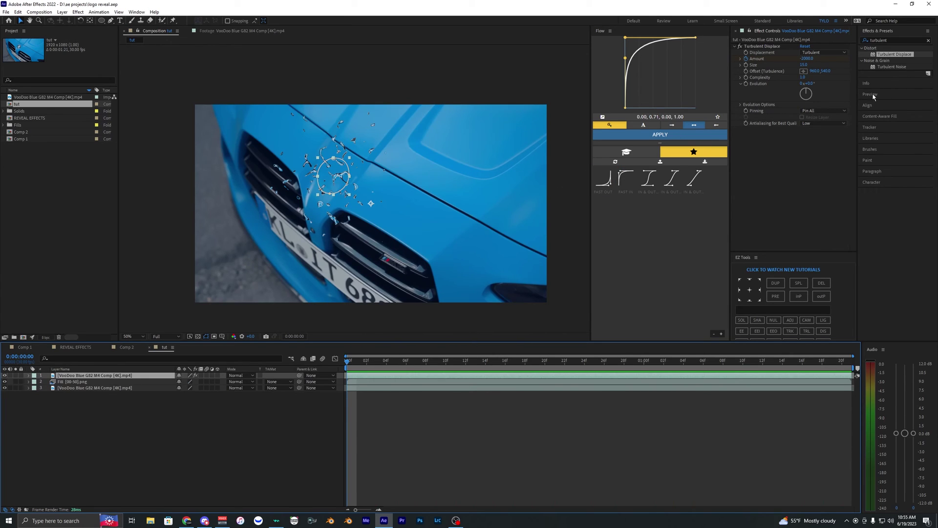
click(902, 42)
text(glow)
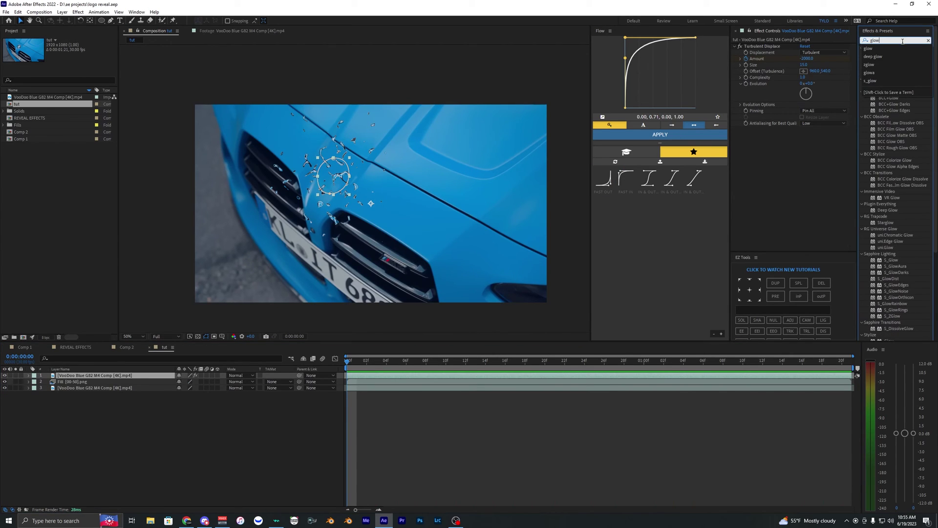
scroll(894, 195, down, 10)
drag(888, 220, 781, 182)
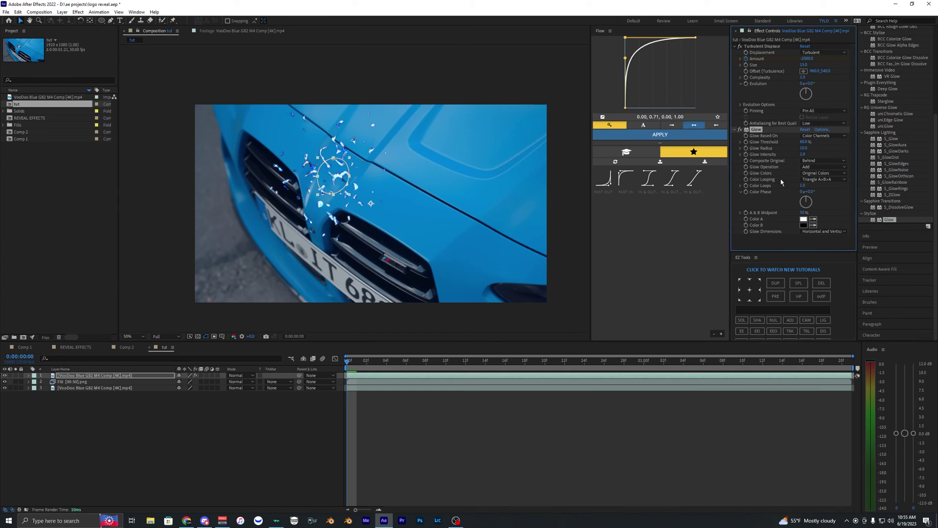
Set the Glow Threshold to 25.1% and the Glow Radius to 69, checking the glow across several frames.
drag(804, 141, 769, 142)
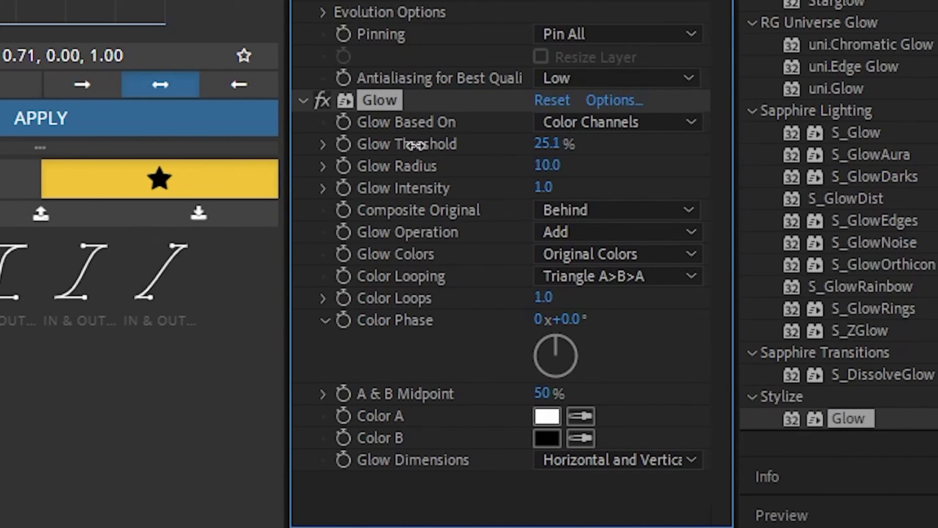
drag(543, 162, 605, 158)
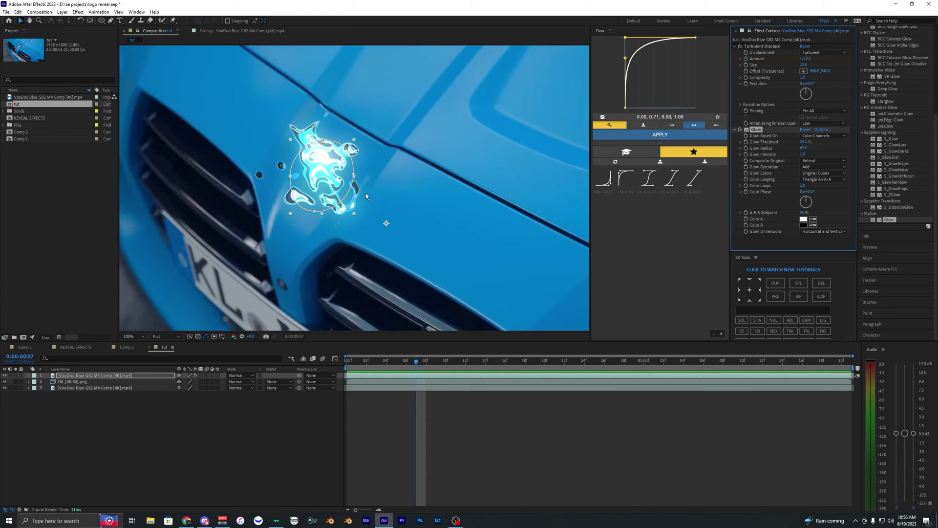
drag(416, 363, 484, 353)
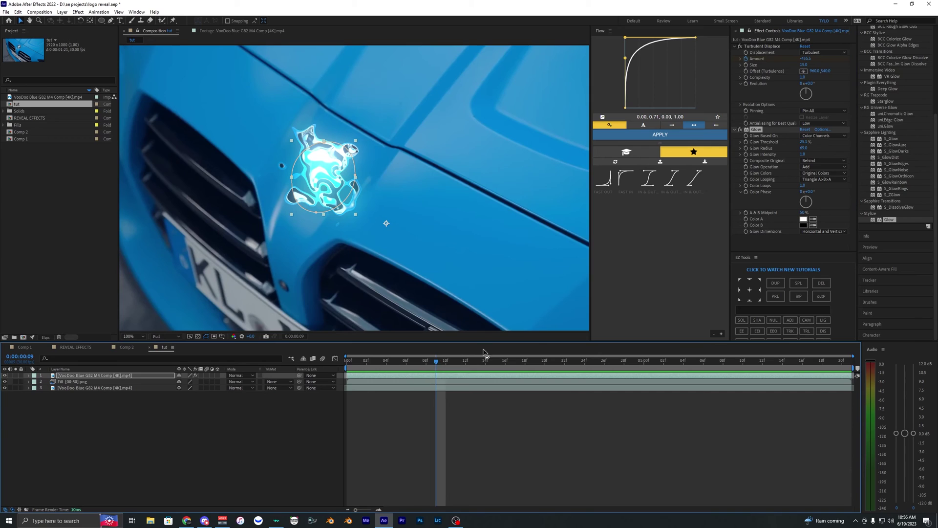
Switch Glow Colors to A & B Colors and set Color A to bright blue 0084FF.
click(817, 171)
click(814, 189)
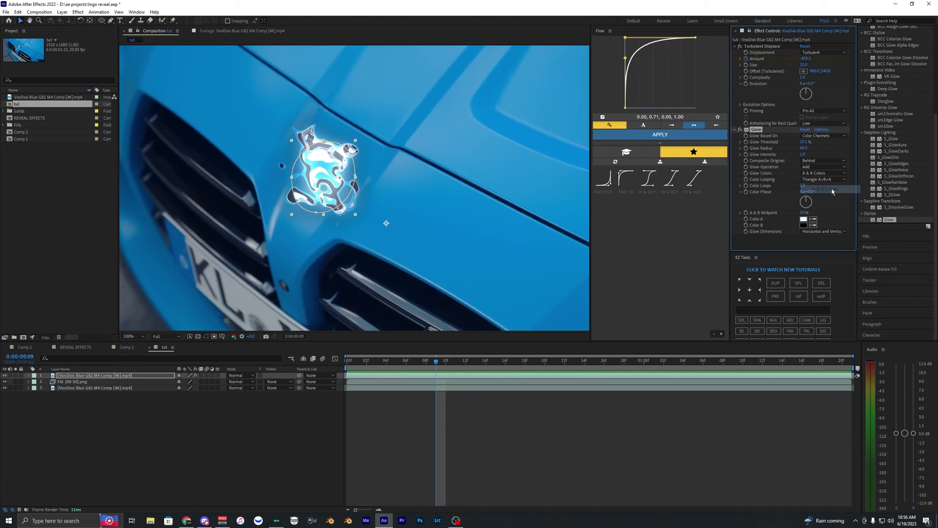
click(803, 219)
click(647, 316)
click(638, 261)
click(647, 300)
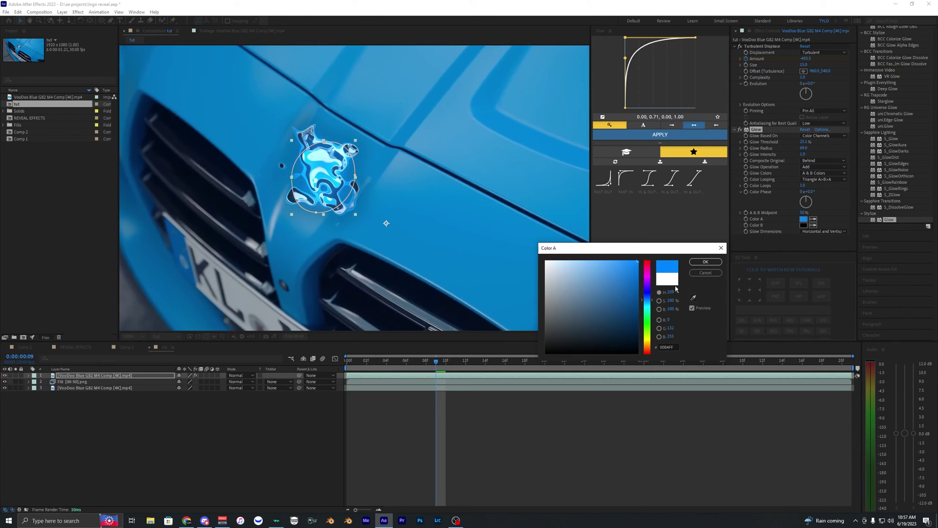
click(705, 262)
Set the Glow's Color B to a fully saturated deep blue with a hue of 224°.
click(803, 226)
drag(671, 291, 661, 302)
drag(625, 271, 651, 236)
drag(647, 299, 658, 296)
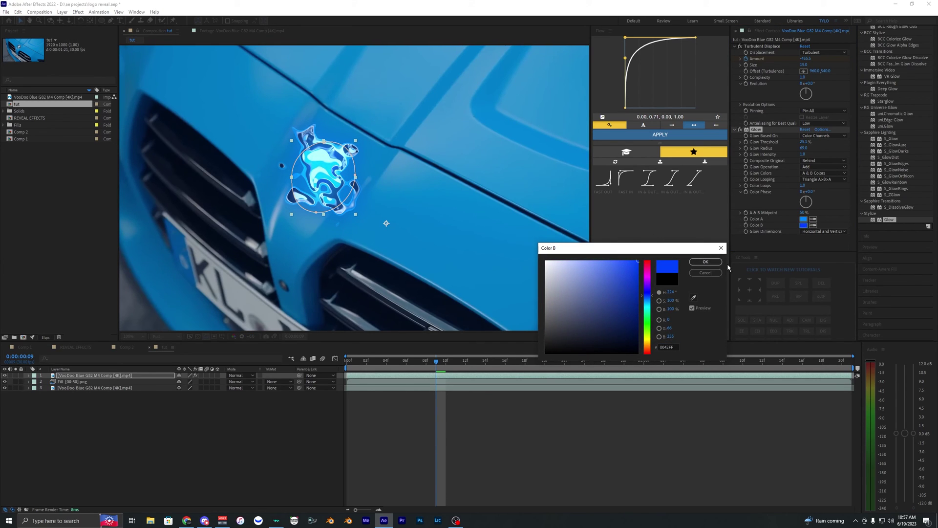
click(704, 262)
Keyframe the Glow Intensity from 1.5 at the first frame to 0 at frame 26.
click(804, 154)
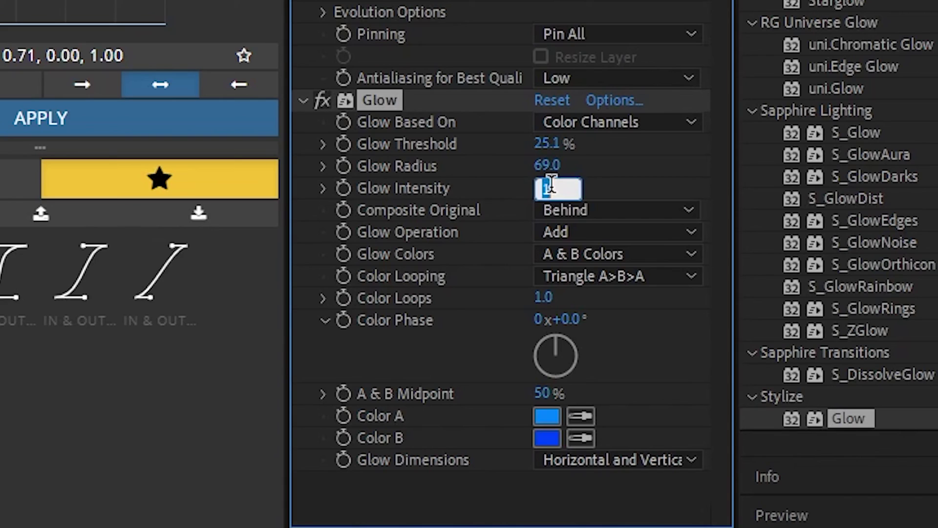
text(1.5)
key(Return)
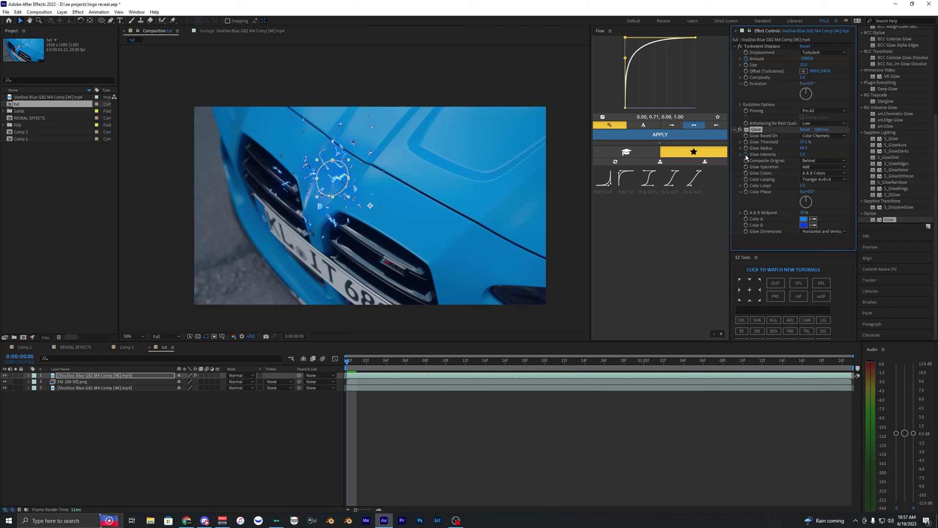
drag(371, 360, 594, 360)
key(u)
click(802, 154)
text(0)
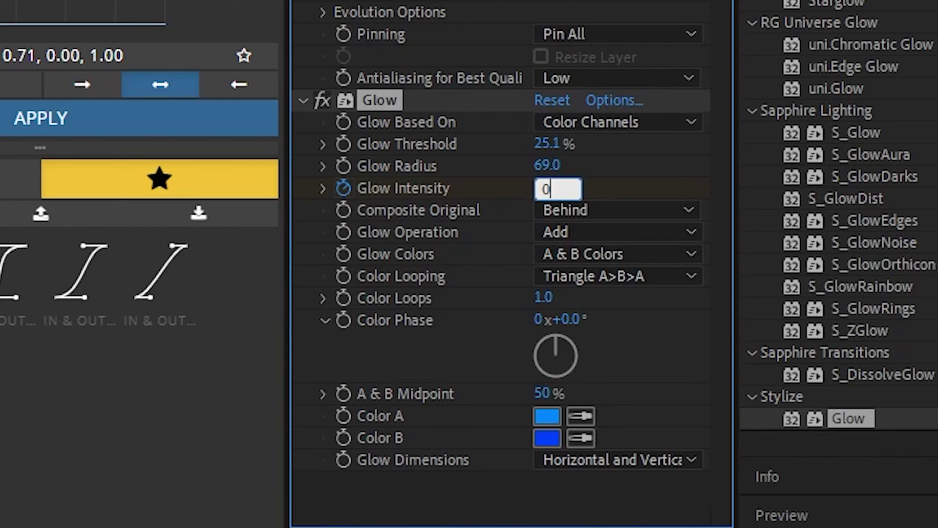
key(Return)
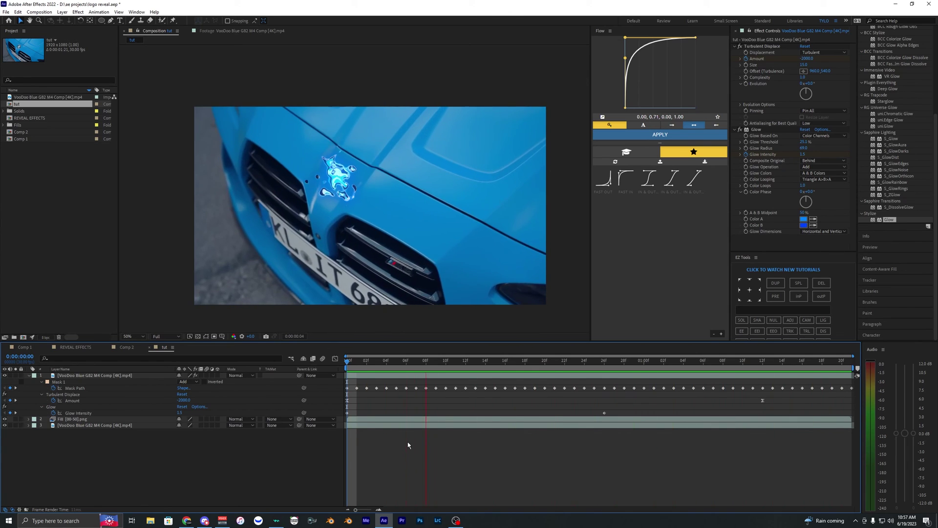
Clear the effects search, recheck the glowing badge reveal and expand the animation presets list.
scroll(910, 190, up, 5)
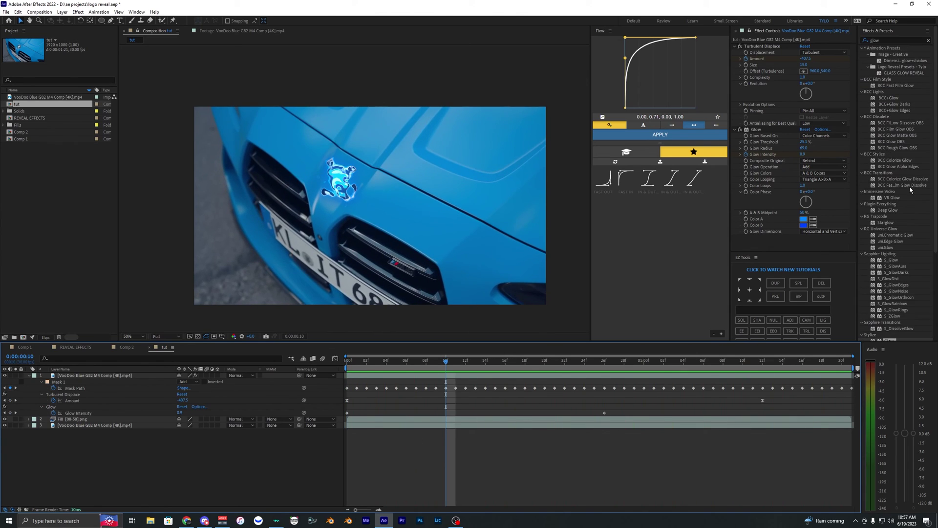
click(928, 41)
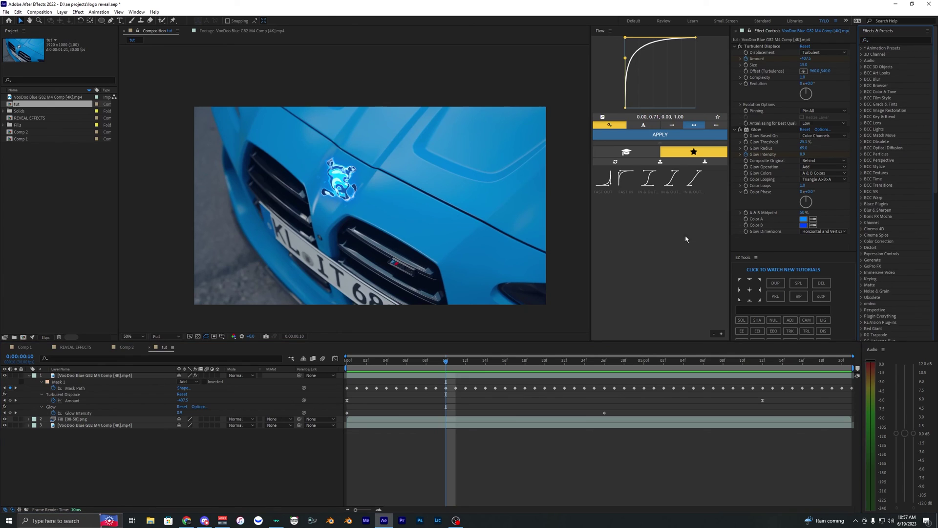
click(366, 414)
key(space)
key(space)
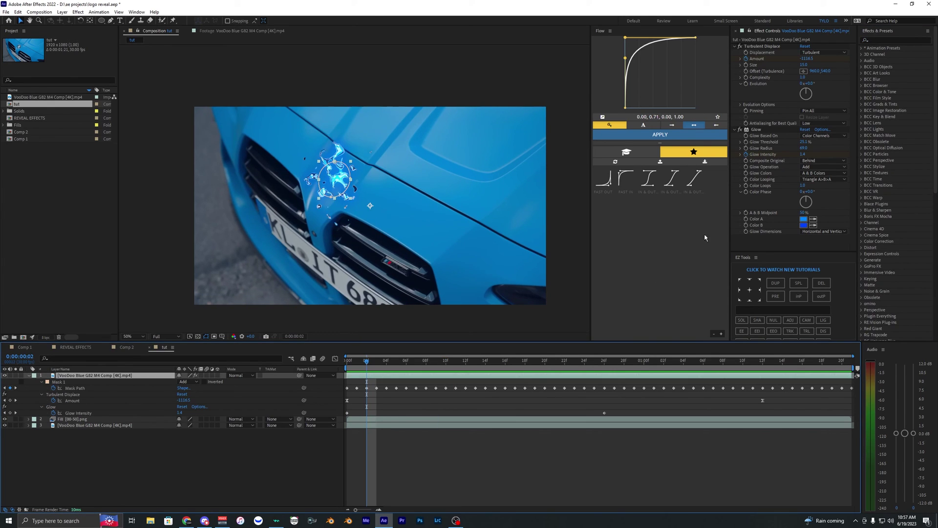
click(868, 49)
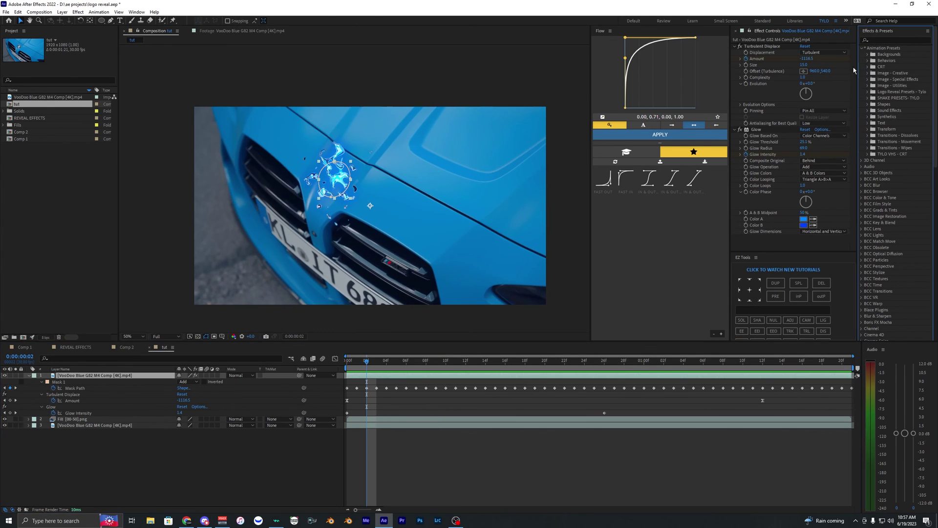
click(867, 99)
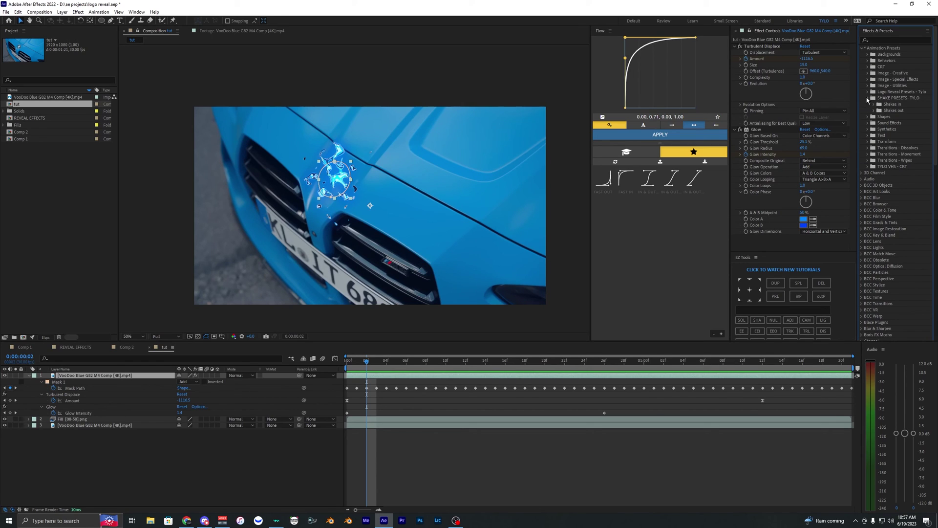
click(867, 98)
Return to the first frame, select the badge layer and collapse its Turbulent Displace and Glow settings.
click(358, 374)
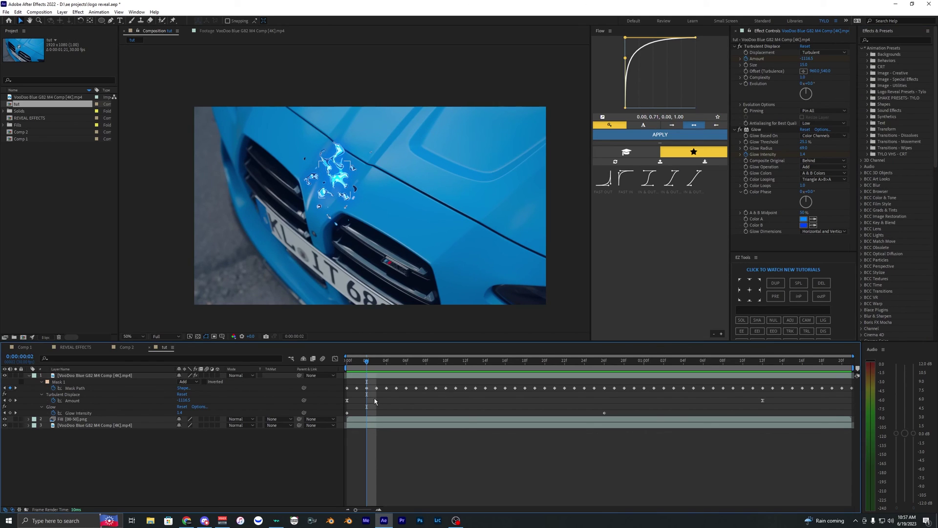
key(Home)
click(359, 375)
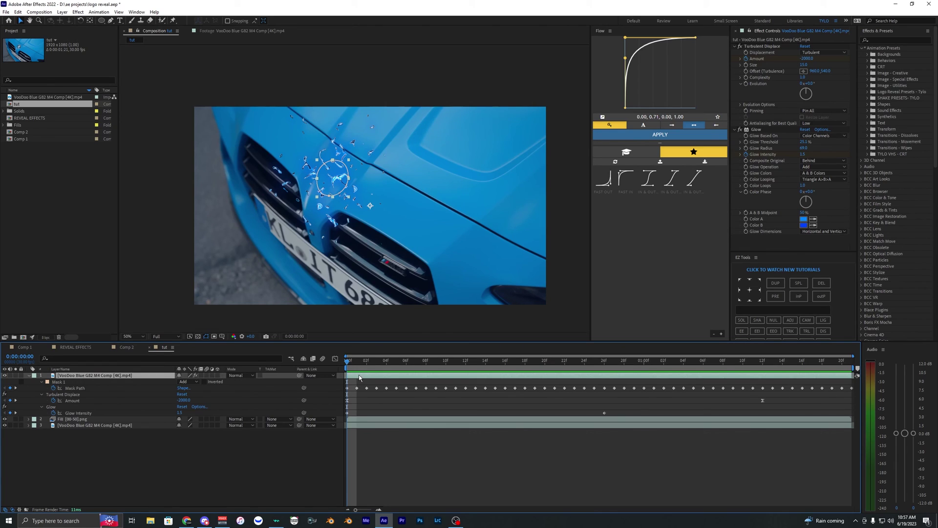
click(735, 130)
click(734, 46)
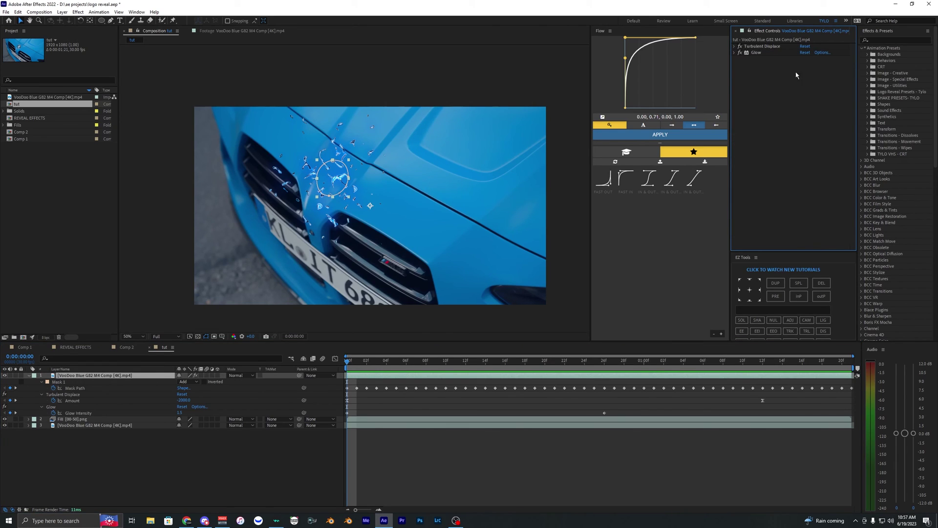
click(867, 55)
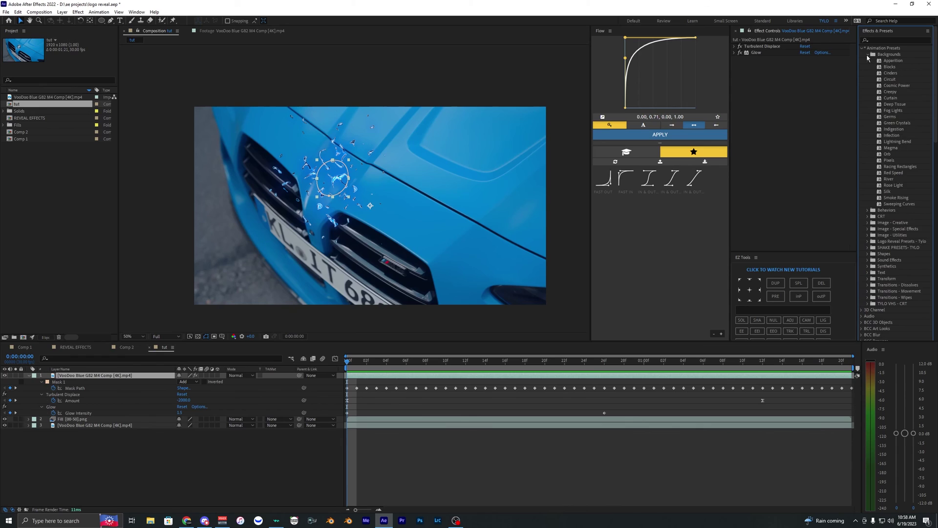
click(867, 55)
click(417, 379)
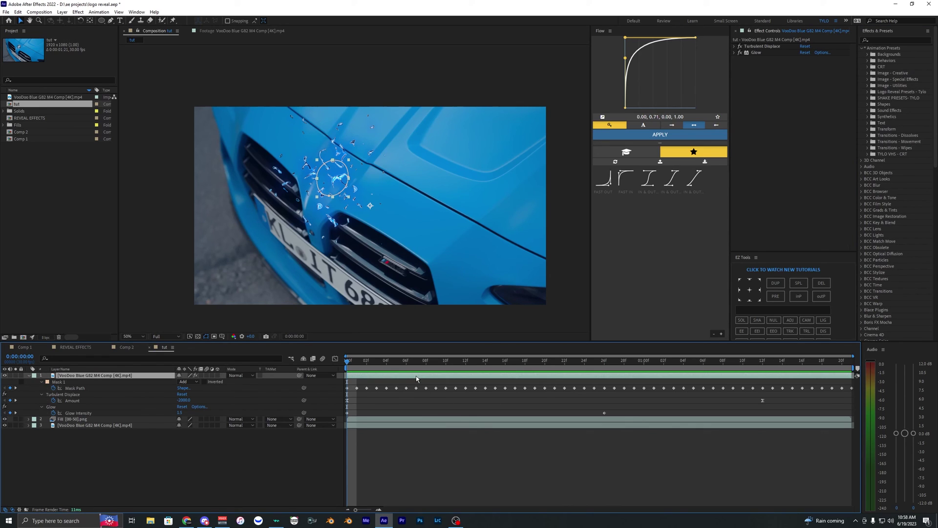
click(397, 392)
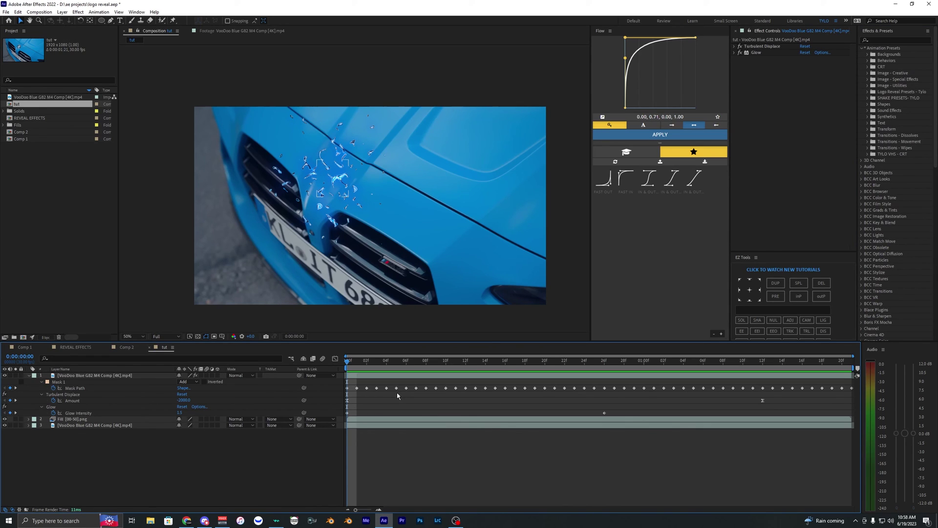
click(408, 364)
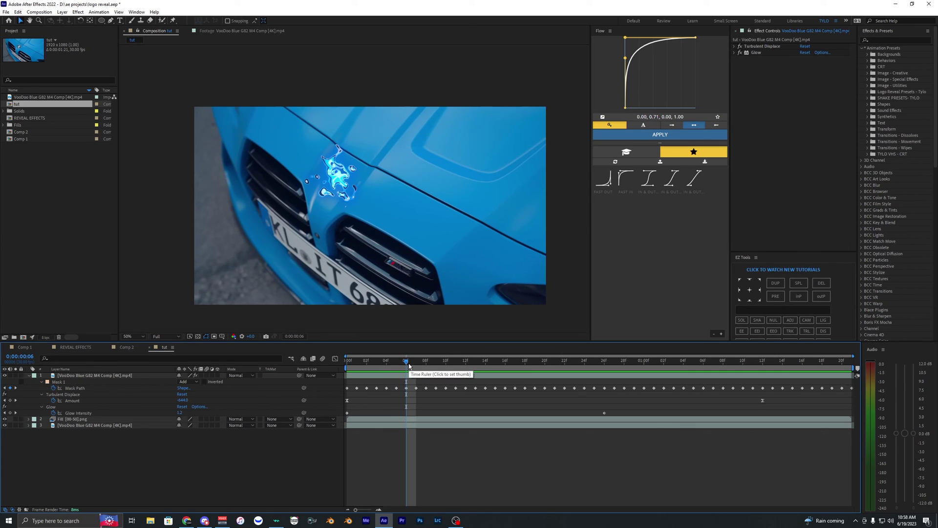